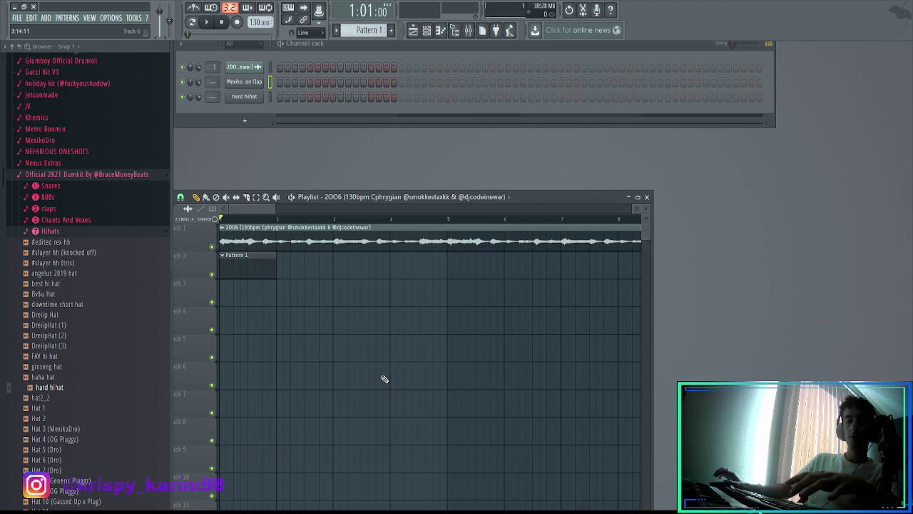
- Play the song and set the channel volume of the 2OO6 melody sample to about 66%
double_click(341, 243)
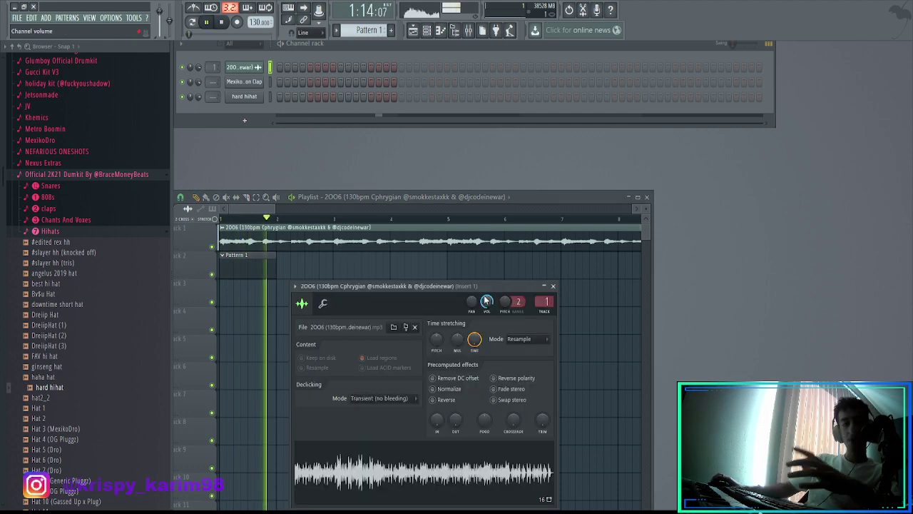
click(553, 286)
scroll(407, 285, down, 2)
double_click(361, 242)
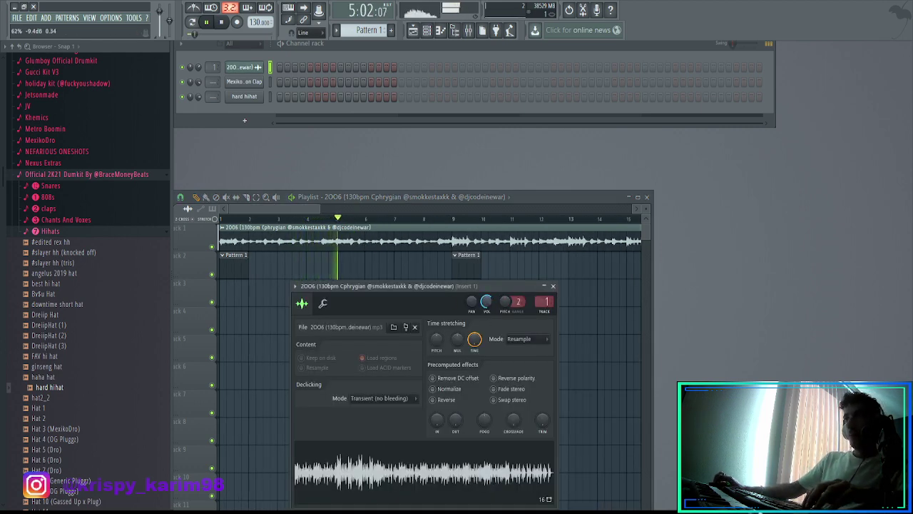
key(Escape)
scroll(447, 248, up, 2)
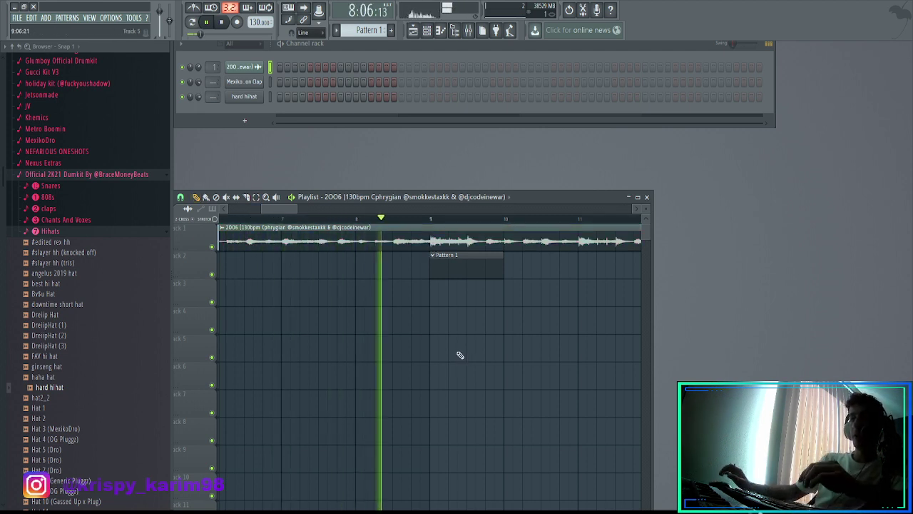
drag(528, 341, 396, 361)
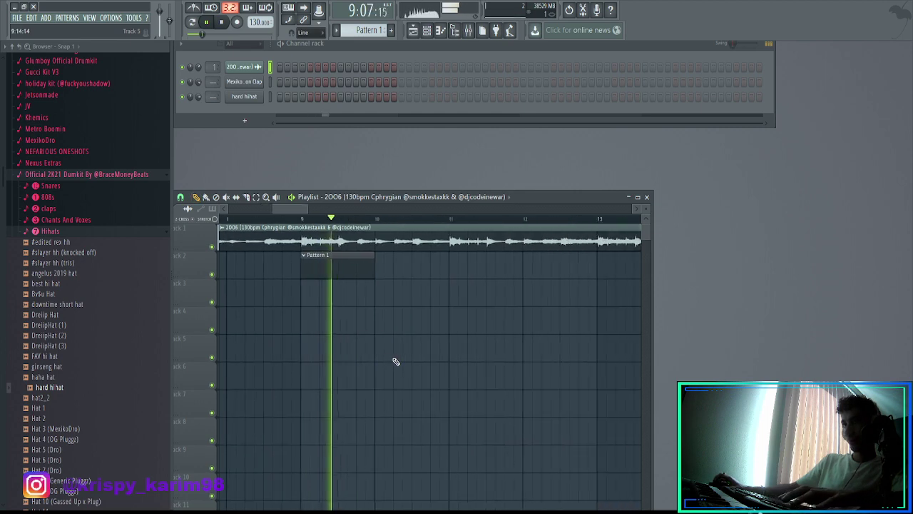
double_click(426, 245)
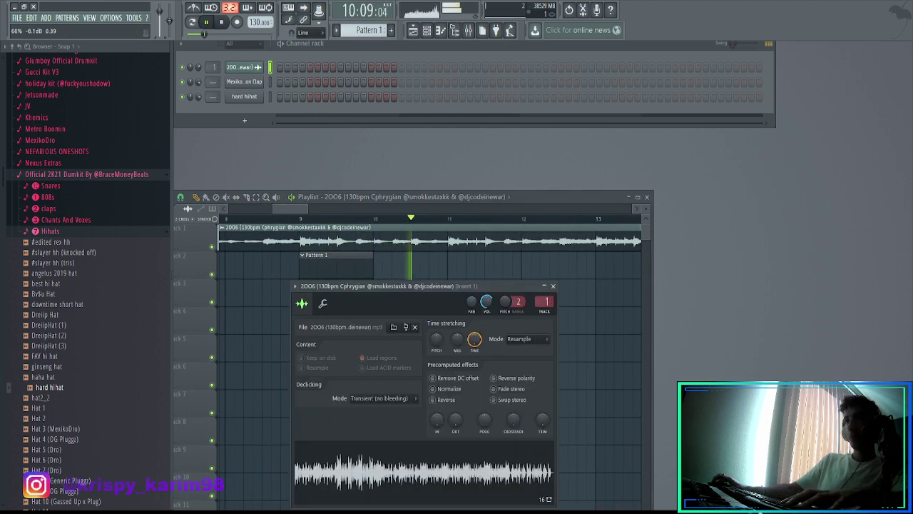
key(Escape)
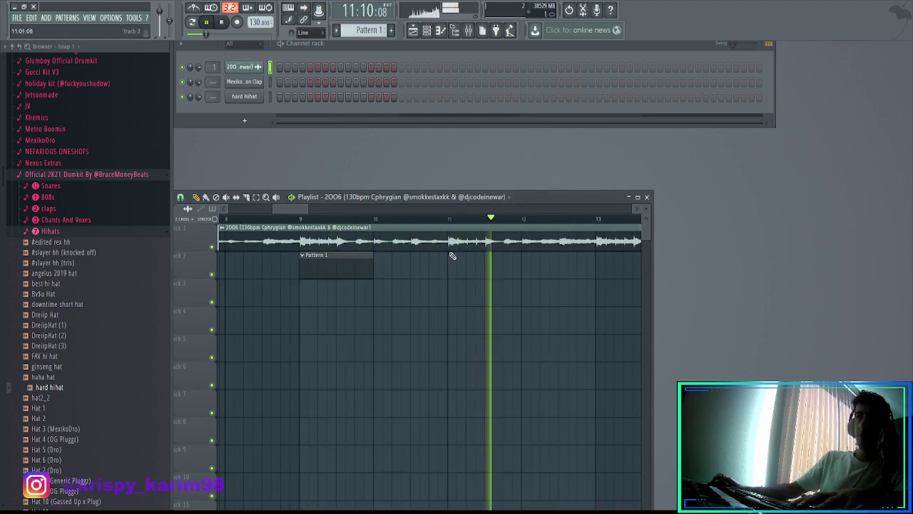
double_click(459, 244)
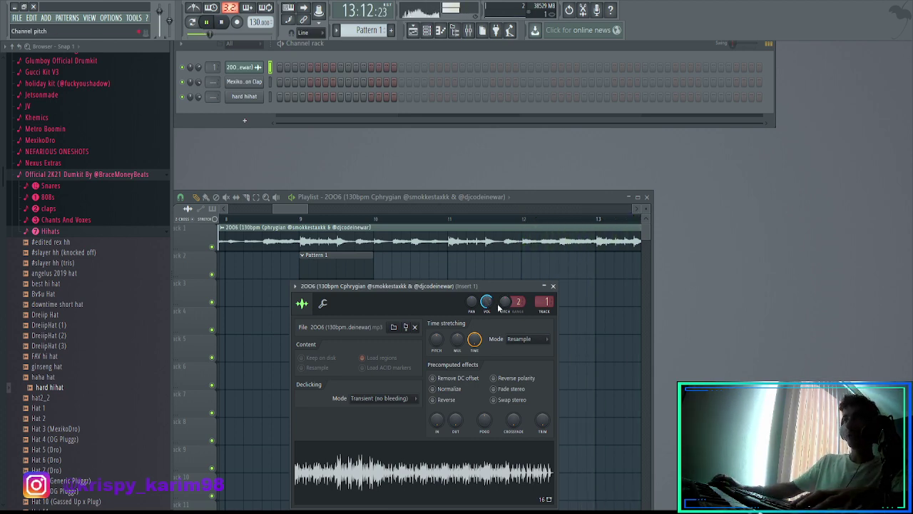
key(Escape)
- Add a clap on step 9 of Pattern 1 and open the clap channel in the piano roll
scroll(428, 299, down, 6)
scroll(285, 277, down, 4)
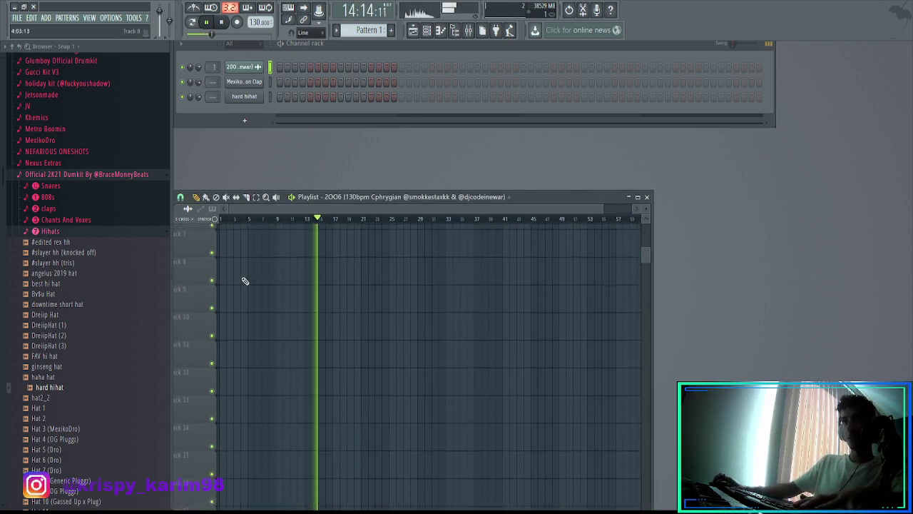
scroll(239, 264, up, 2)
scroll(236, 225, up, 4)
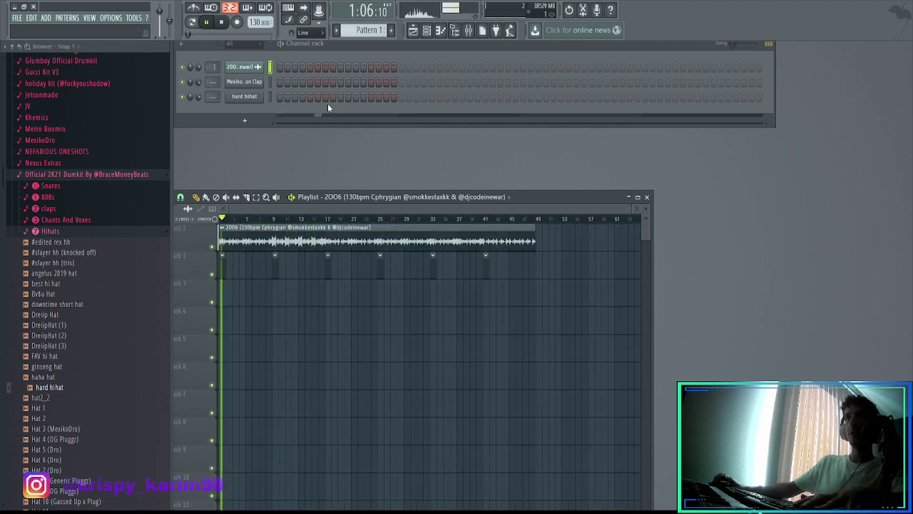
click(341, 83)
right_click(257, 84)
click(279, 90)
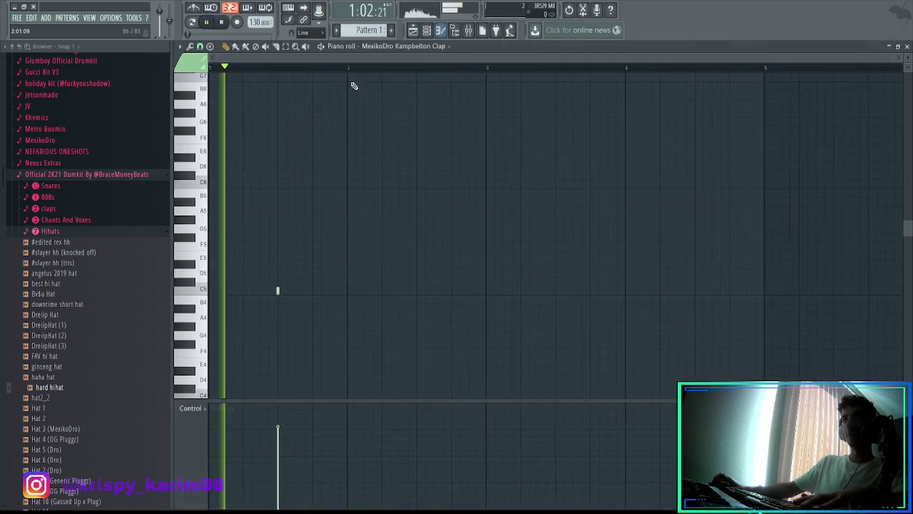
- Duplicate the first bar of claps eight times in the piano roll and return to the channel rack
drag(350, 69, 1, 101)
key(ctrl+b)
key(ctrl+b)
key(ctrl+b)
key(ctrl+b)
key(ctrl+b)
key(ctrl+b)
key(ctrl+b)
key(ctrl+b)
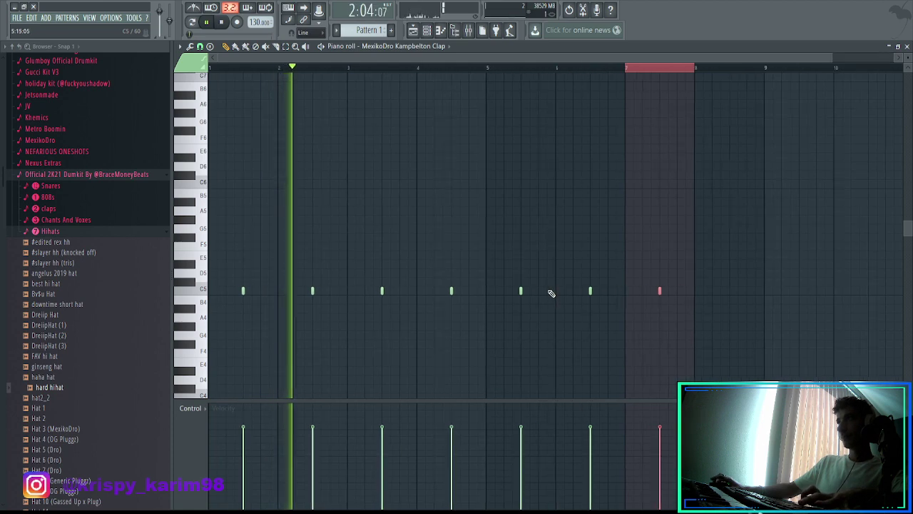
key(F7)
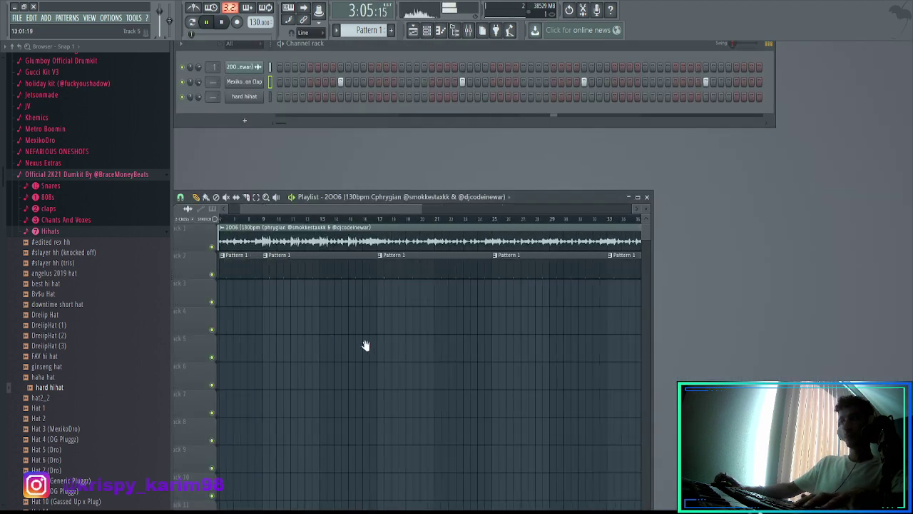
- Place hard hihat hits on steps 1, 9, 13 and 17 of the pattern
click(280, 97)
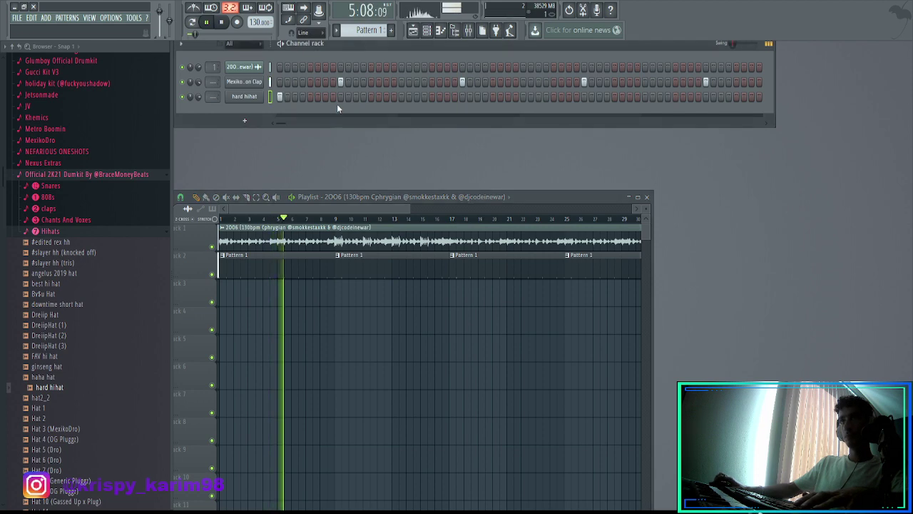
click(340, 97)
click(372, 97)
click(402, 97)
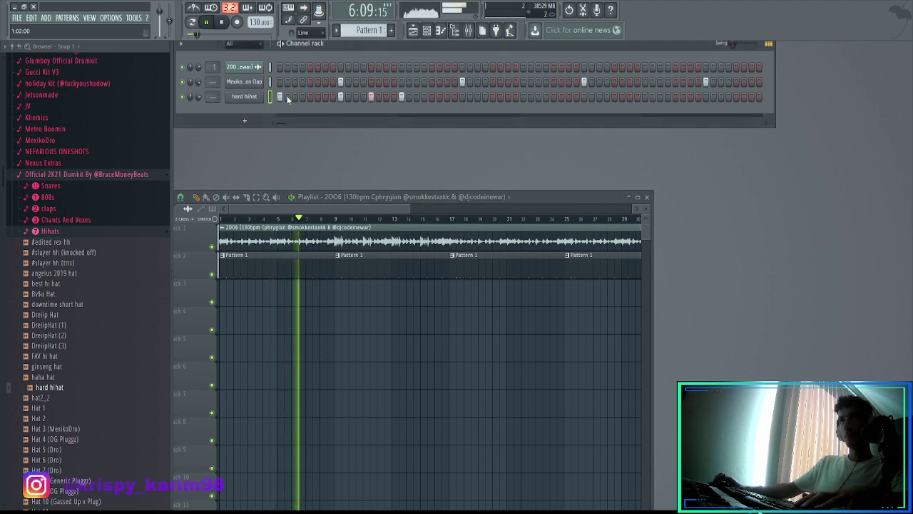
- Add a hi-hat note in the middle of bar 2 and duplicate the two-bar hi-hat rhythm three times
key(F7)
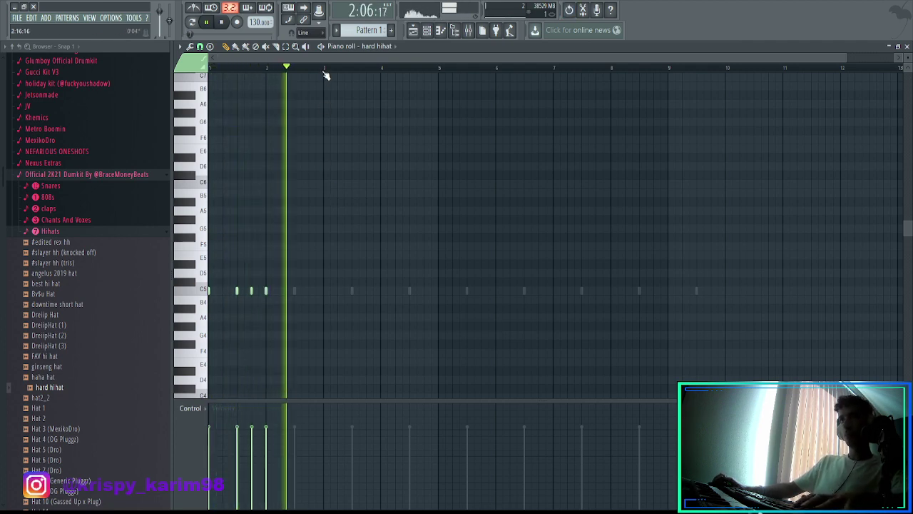
click(294, 290)
key(ctrl+a)
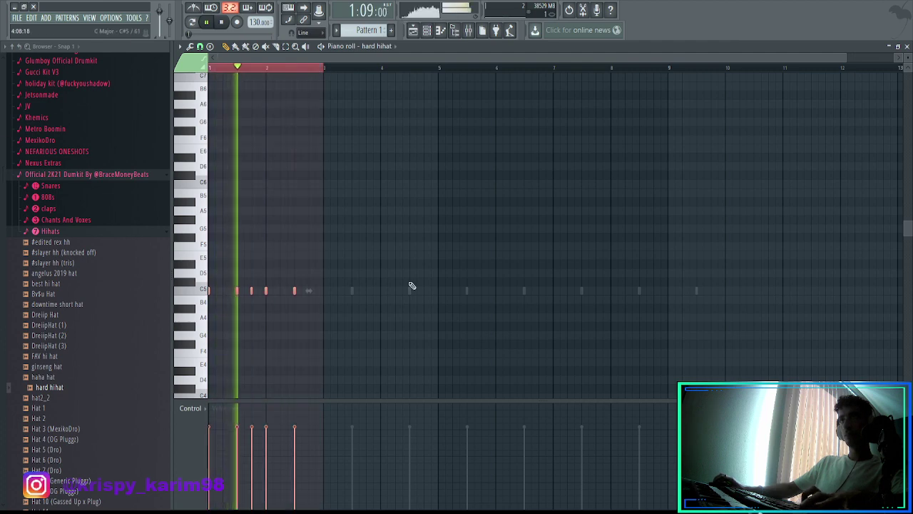
key(ctrl+b)
key(ctrl+b)
key(ctrl+b)
key(F7)
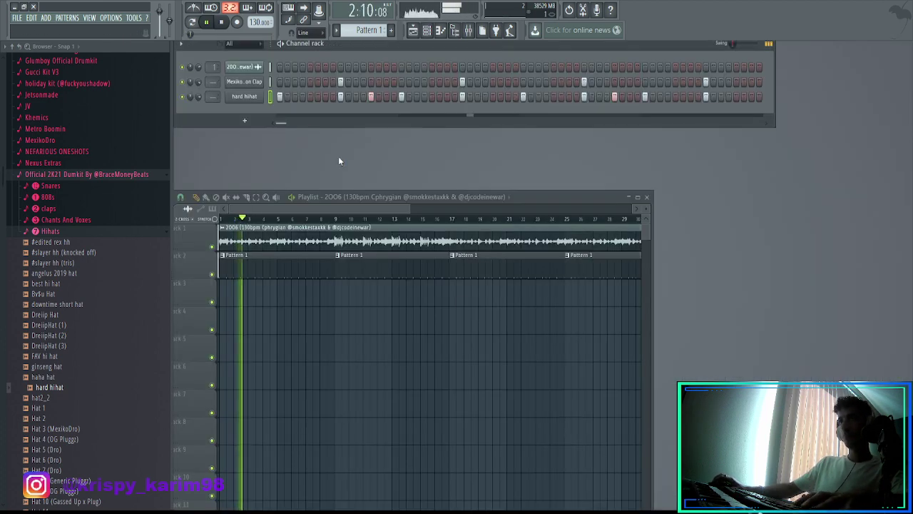
- Clear the stray clip from the playlist and make Pattern 1 the active clip
click(503, 322)
right_click(509, 327)
click(306, 265)
right_click(303, 265)
click(229, 268)
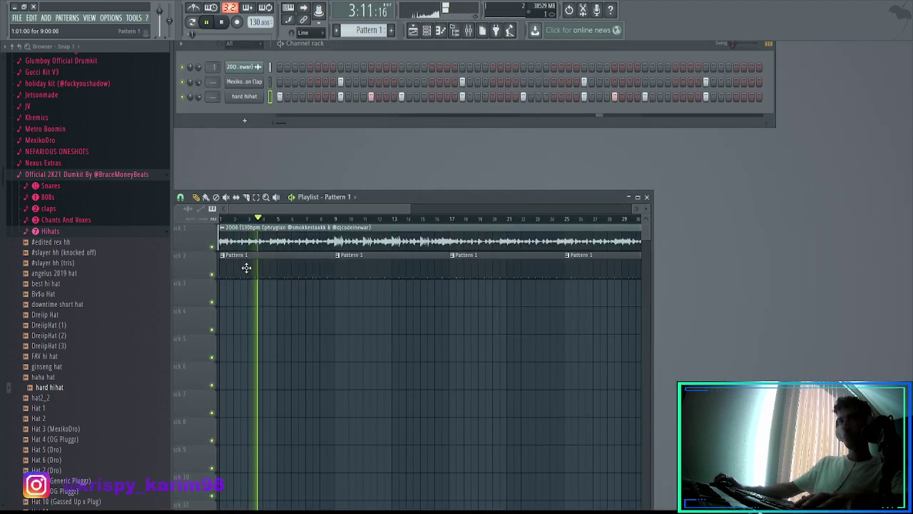
- Delete the extra clap note in bar 9 of the clap channel's piano roll
click(269, 82)
key(F7)
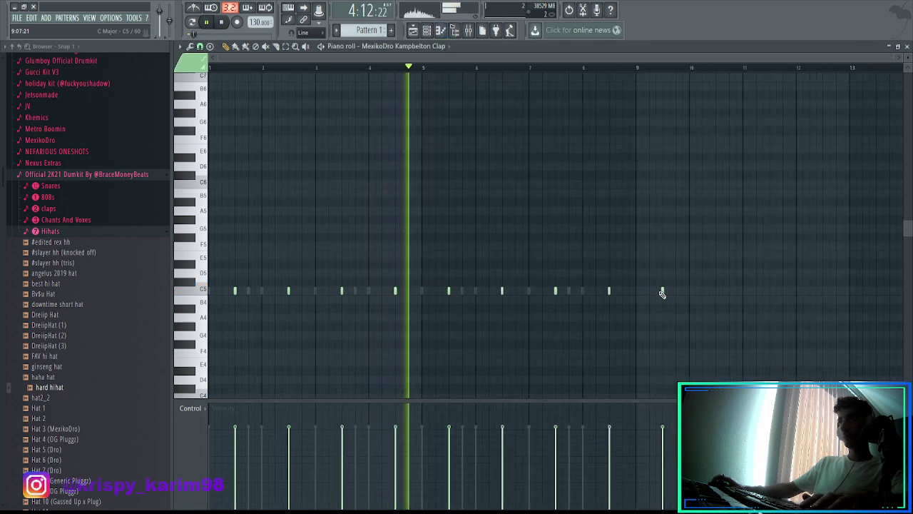
right_click(662, 292)
key(F7)
- Add a slight time shift to the hard hihat channel in its miscellaneous settings
click(244, 96)
click(244, 122)
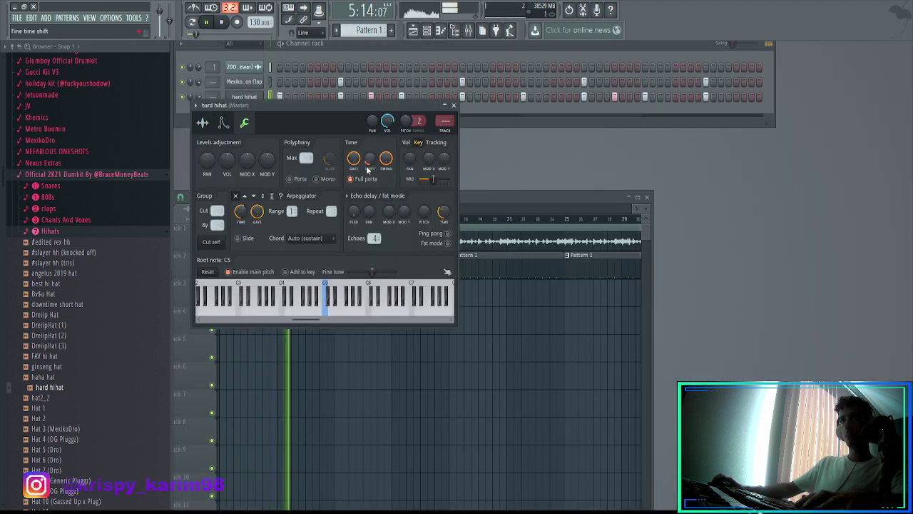
key(Escape)
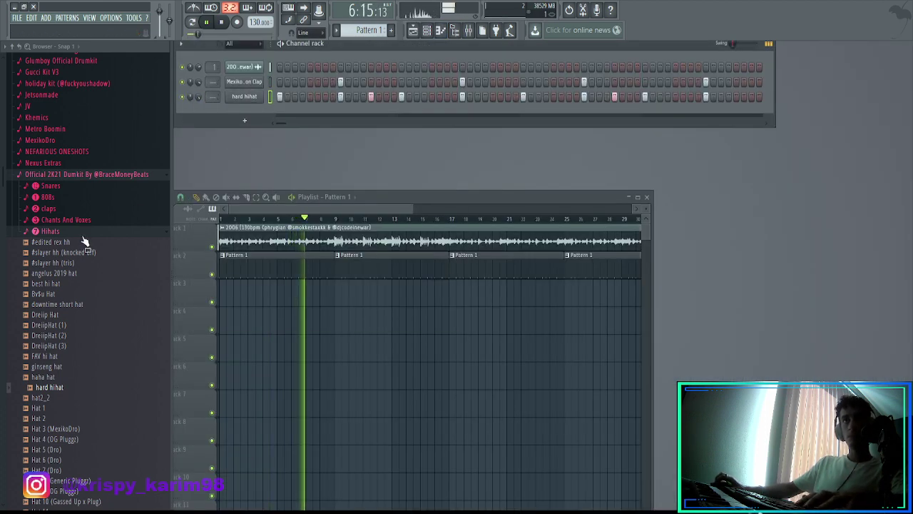
- Browse to the Percs folder inside the Zaytoven drum kit
click(82, 238)
click(71, 333)
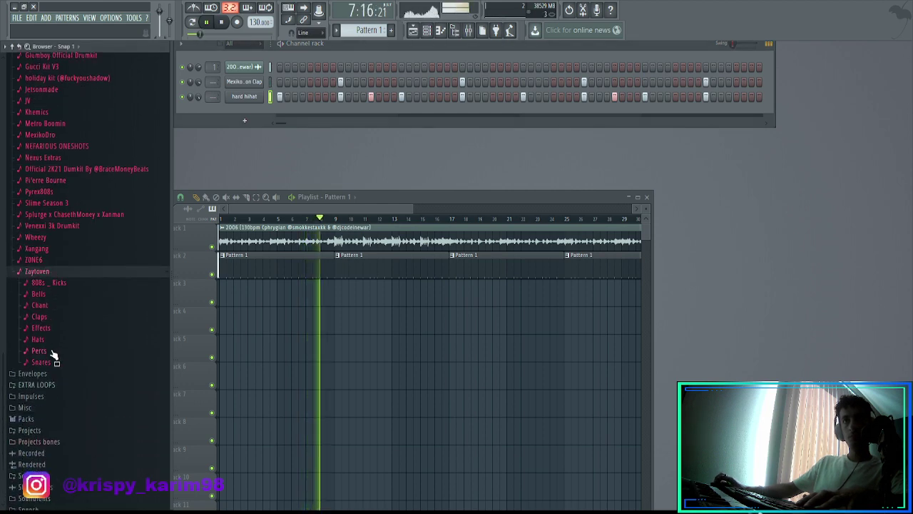
click(52, 350)
- Select bars 9 to 17 on the playlist timeline as the loop region
scroll(319, 259, up, 3)
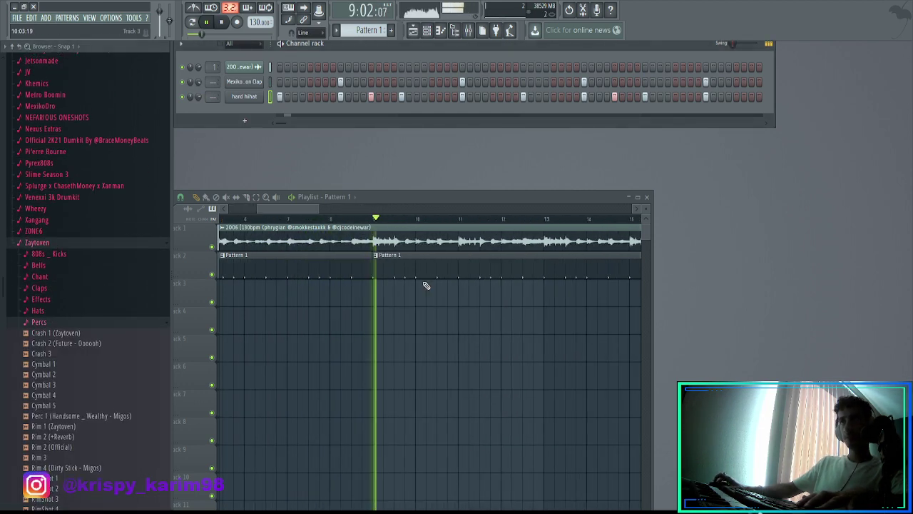
drag(375, 220, 495, 274)
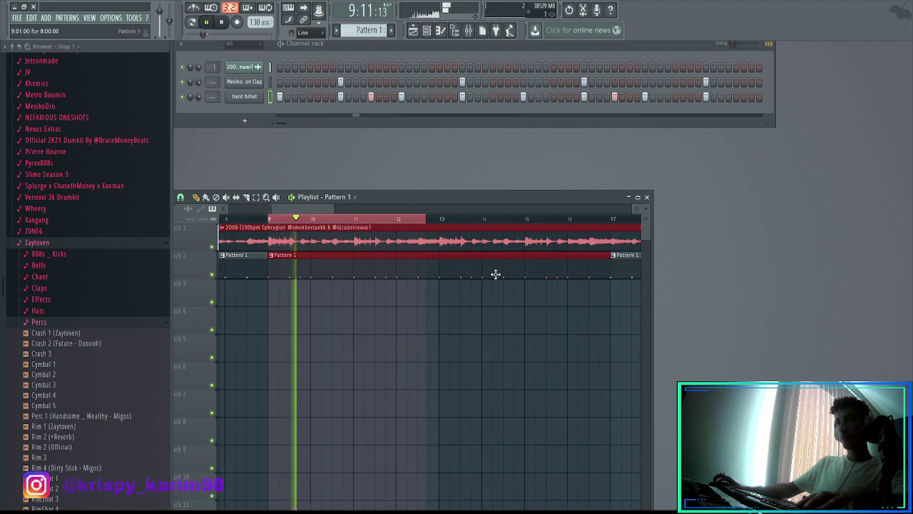
scroll(504, 266, down, 2)
drag(522, 225, 583, 235)
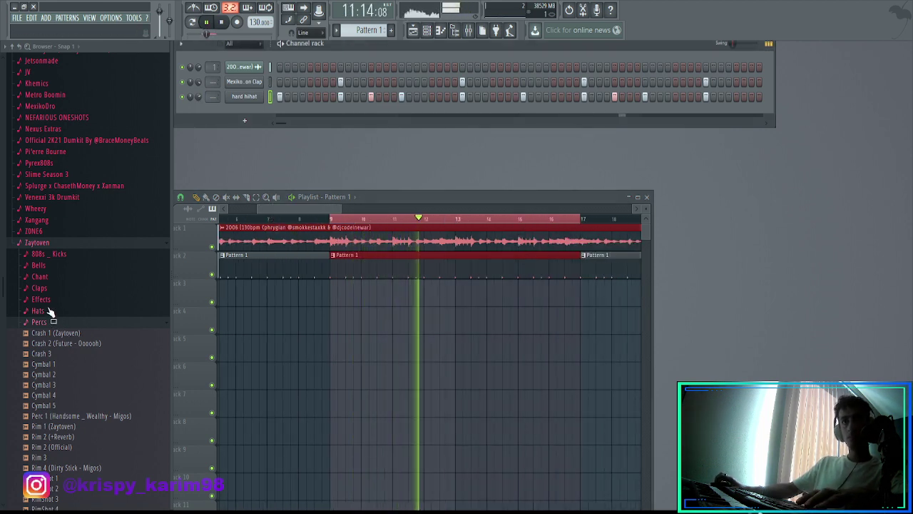
- Add the Zaytoven kit's Chant (Dirty) sample as a new channel and place a hit on step 9
click(39, 276)
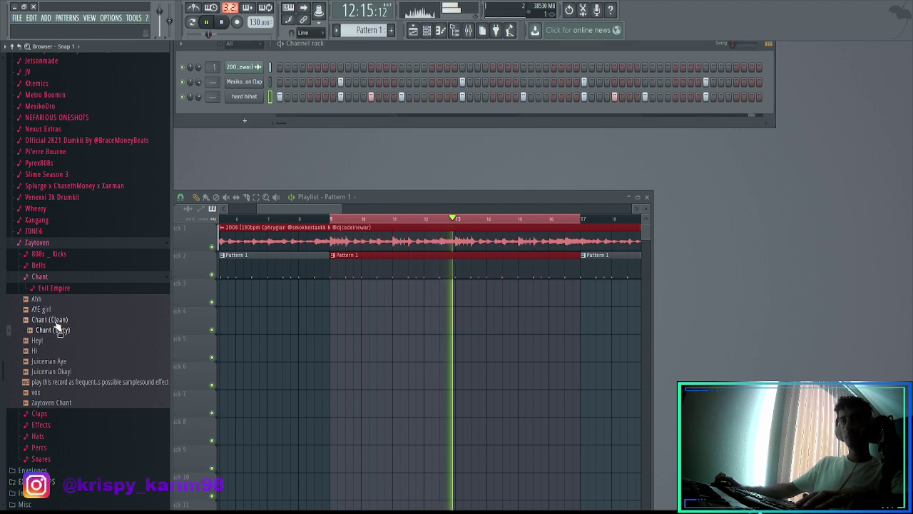
drag(57, 322, 111, 312)
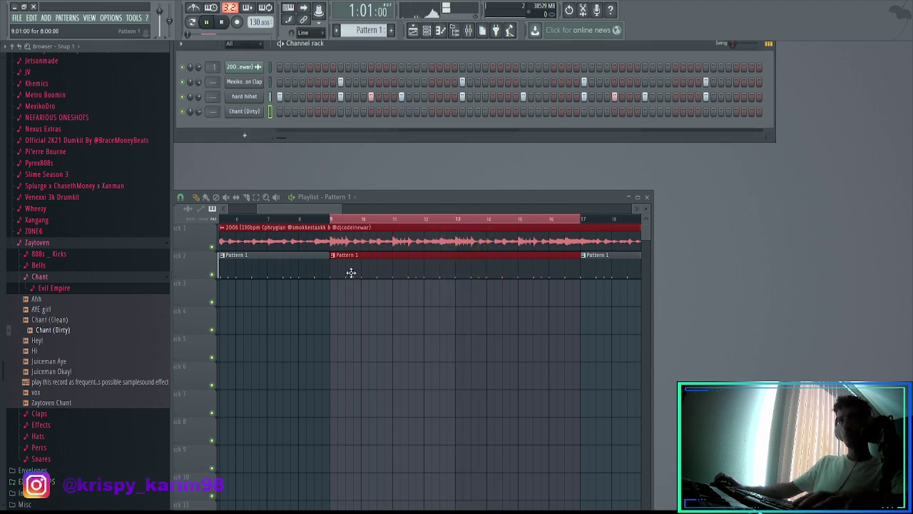
click(333, 219)
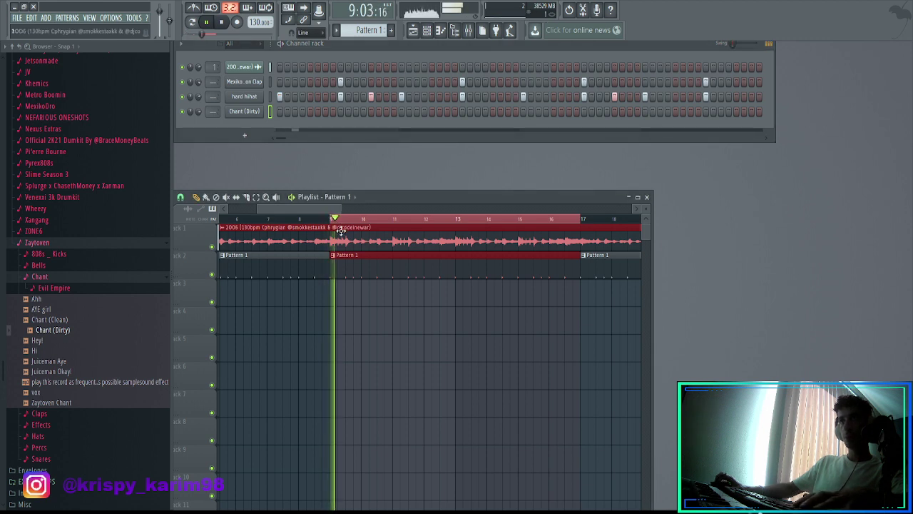
click(341, 111)
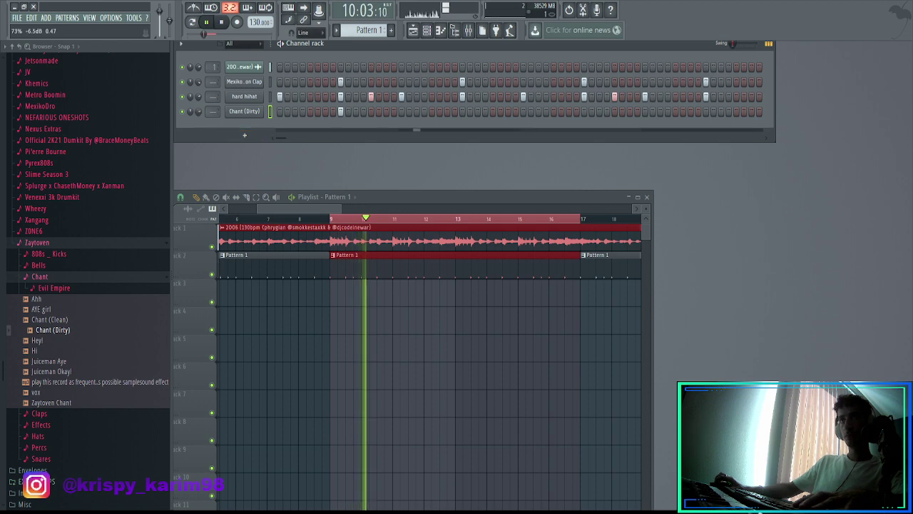
- Duplicate the chant note every two bars in the piano roll so it repeats in bars 3, 5 and 7
key(F7)
scroll(292, 115, down, 3)
drag(326, 69, 414, 208)
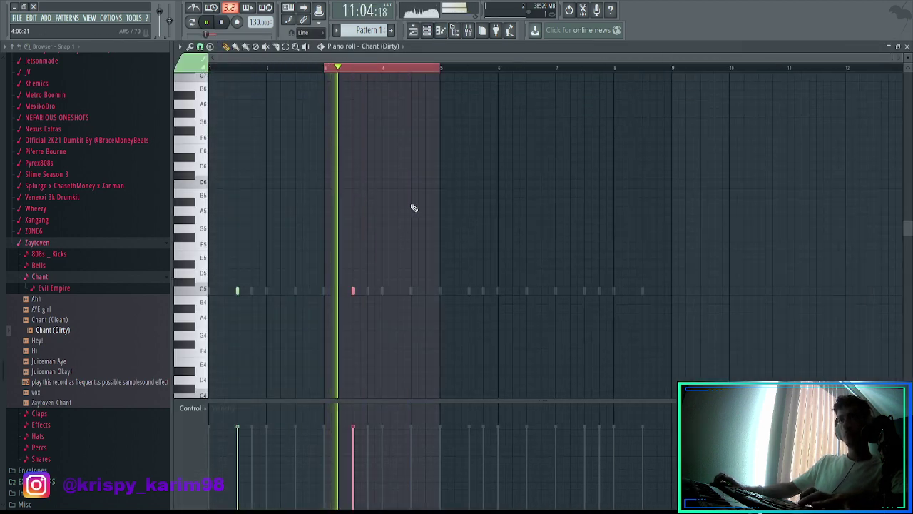
key(ctrl+b)
key(ctrl+b)
- Randomize the levels of all the chant notes and close the piano roll
key(ctrl+a)
key(alt+r)
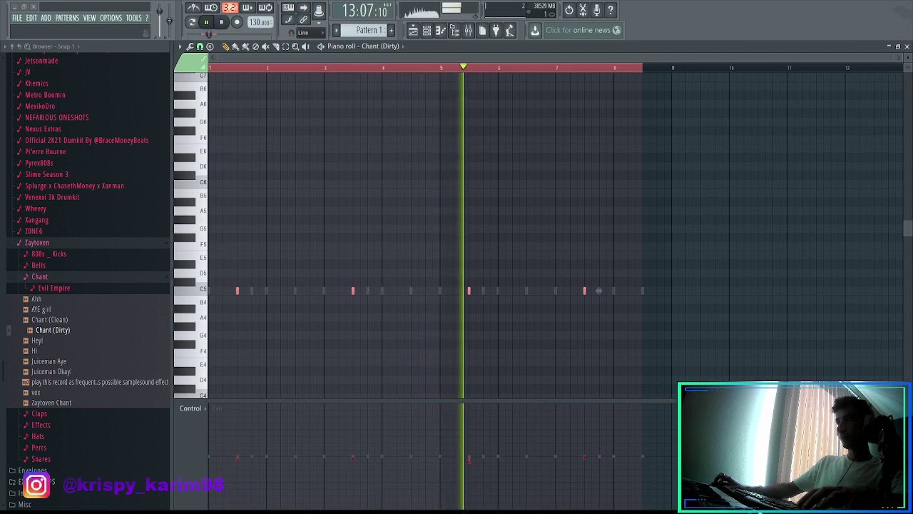
key(F7)
- Add the Zaytoven kit's Rim 4 (Dirty Stick - Migos) percussion sample as a new channel and place a hit on step 5
click(59, 402)
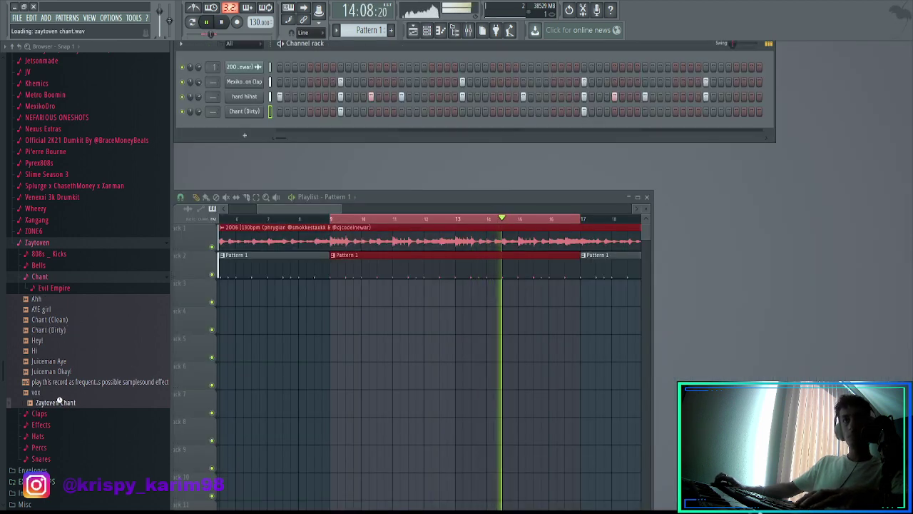
click(44, 277)
click(54, 321)
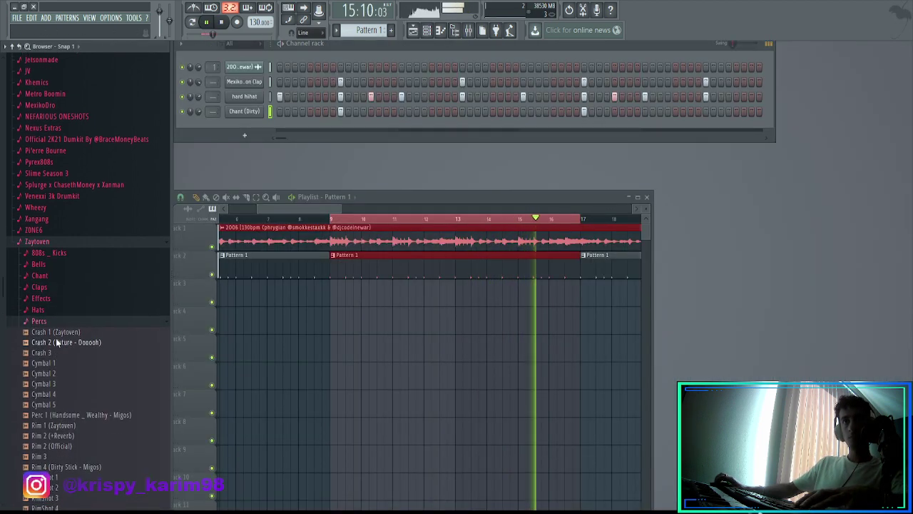
scroll(85, 428, down, 2)
click(65, 374)
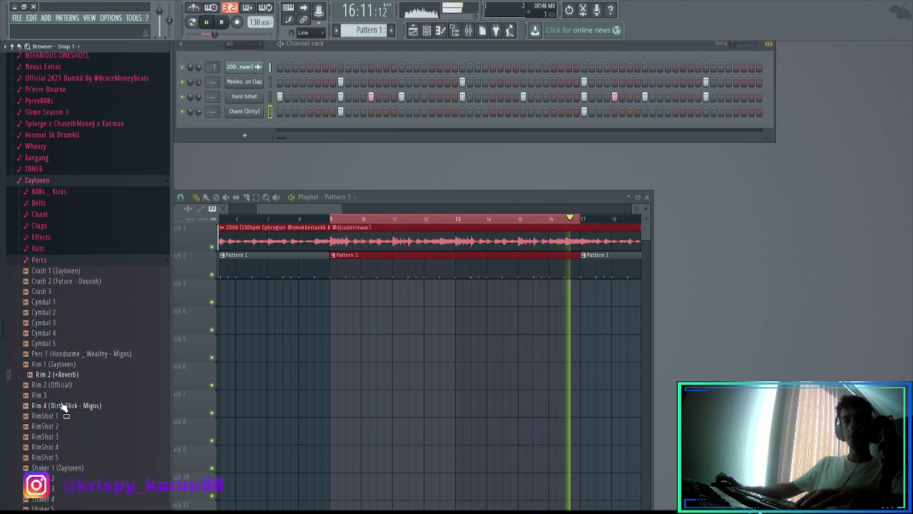
click(64, 405)
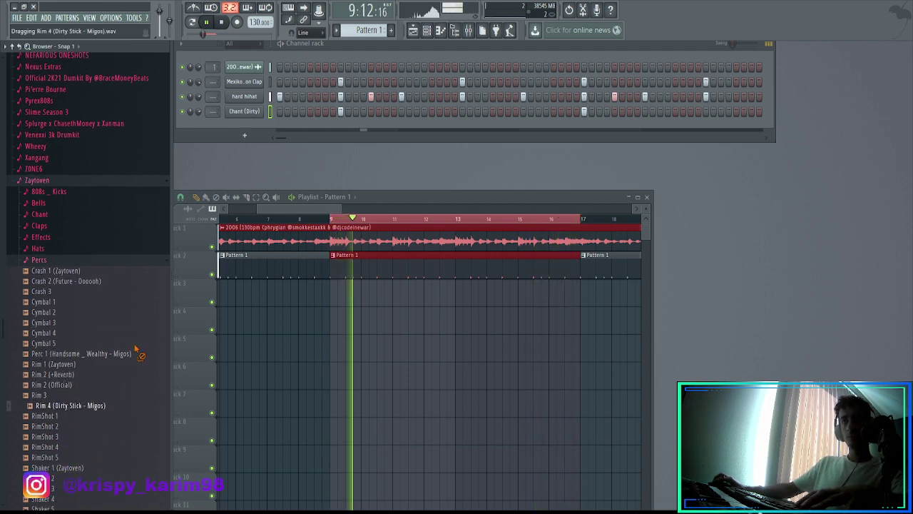
drag(241, 150, 243, 140)
click(310, 126)
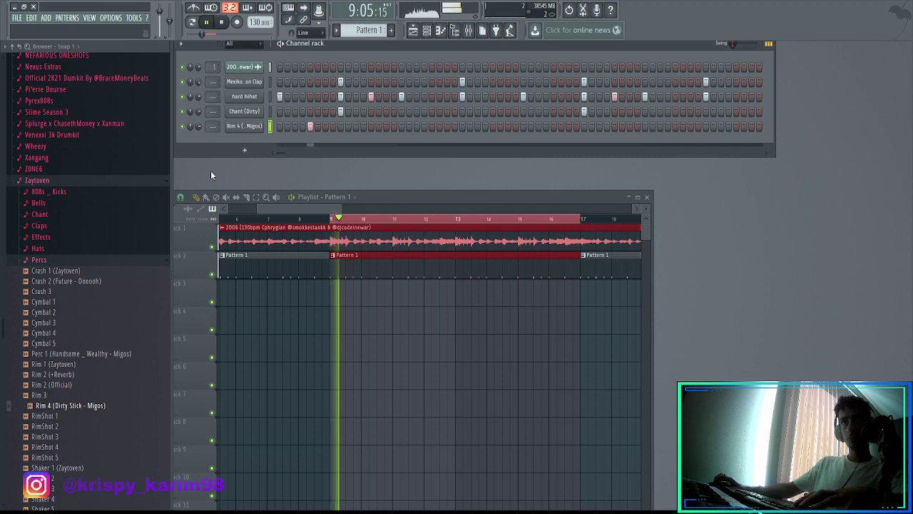
- Try Snare 2 (Aintchu - Future) from the Zaytoven snares in place of the rim channel's sample and listen to it in the loop
click(47, 271)
click(54, 260)
click(54, 334)
key(space)
click(63, 366)
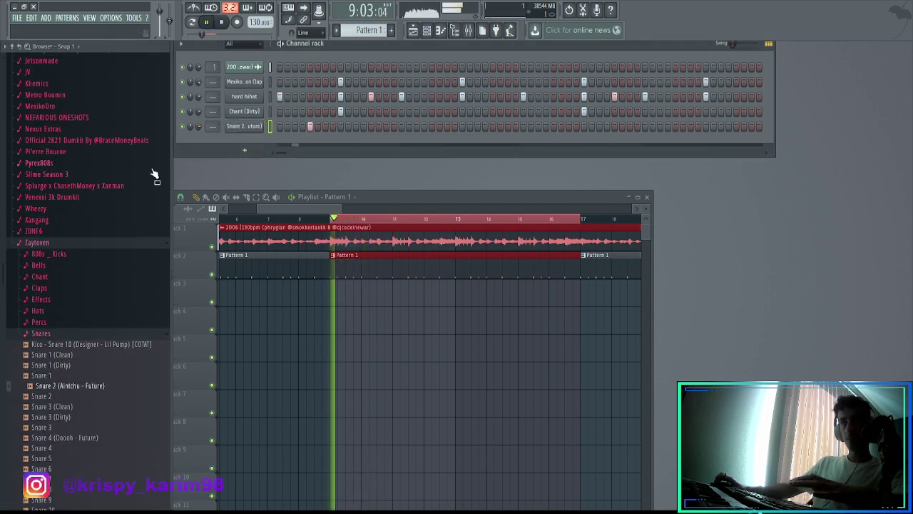
key(space)
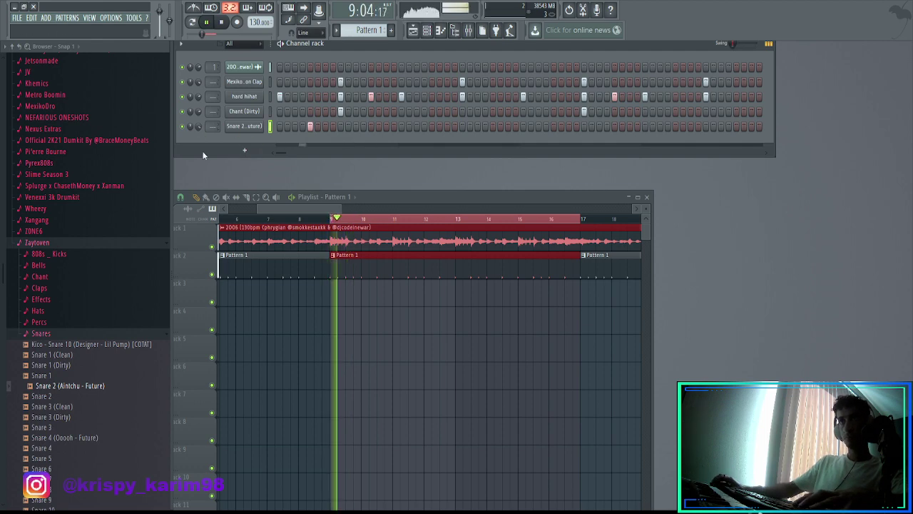
key(space)
- Replace the Snare 2 channel's sample with the Zaytoven kit's Snare 3 (Dirty) and play it with the loop
click(49, 289)
click(47, 288)
click(47, 333)
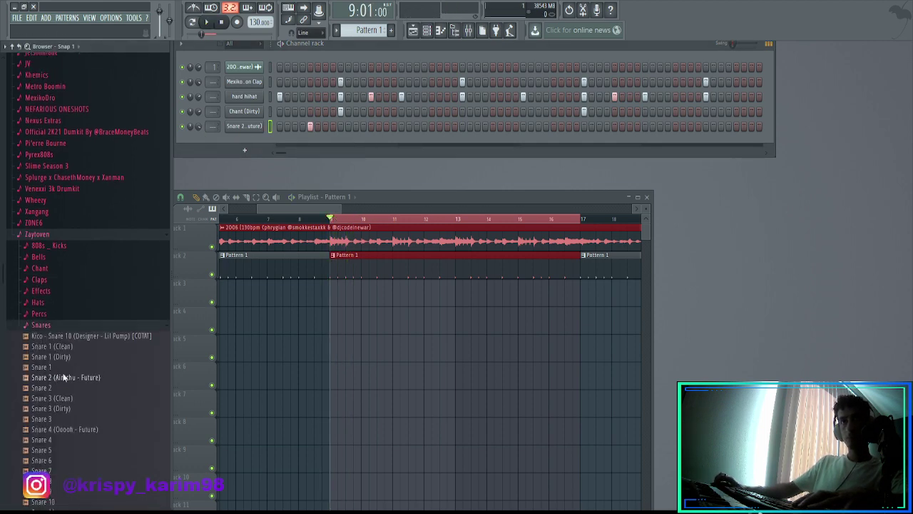
click(68, 408)
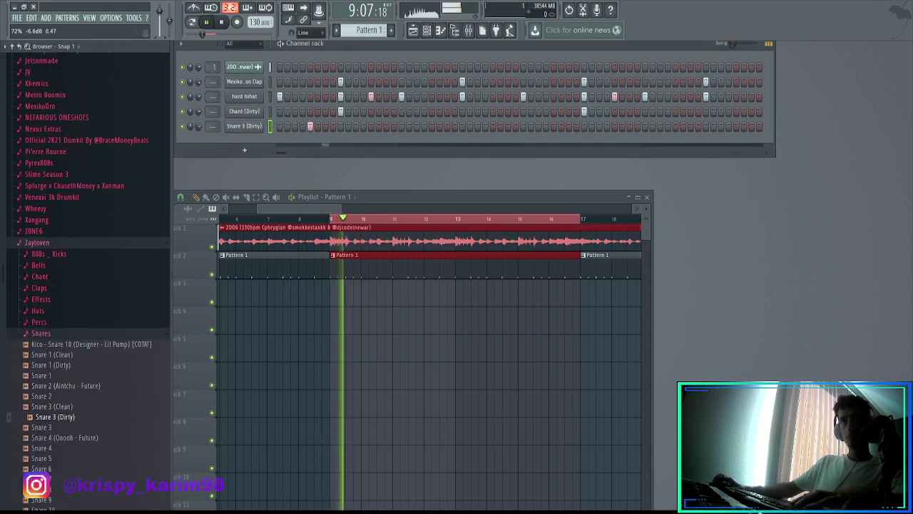
key(space)
key(space)
- Duplicate the Snare 3 (Dirty) note every two bars into bars 3, 5 and 7, and randomize the levels of all its notes
key(F7)
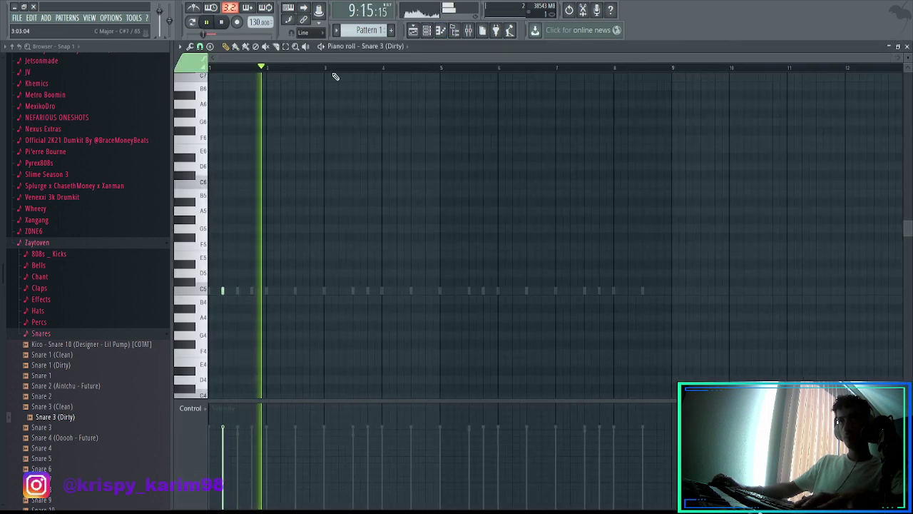
drag(327, 69, 211, 70)
key(ctrl+b)
key(ctrl+b)
key(ctrl+b)
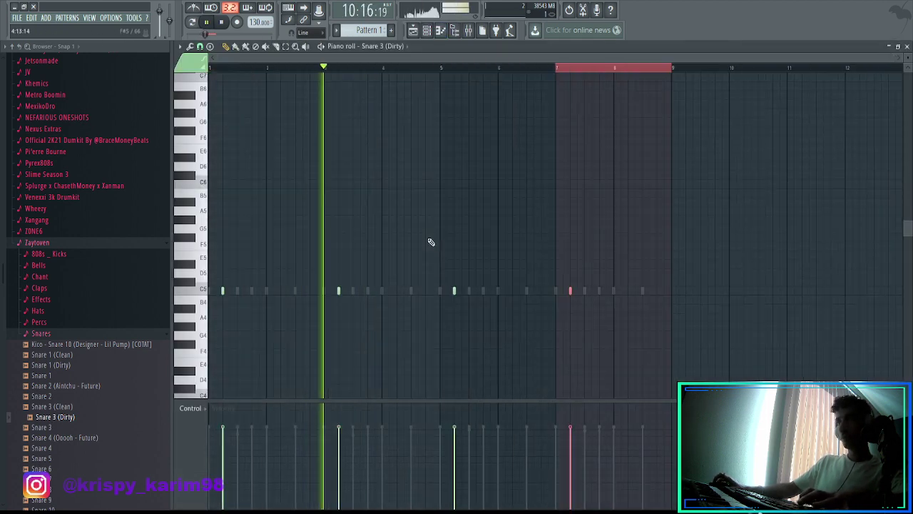
key(ctrl+a)
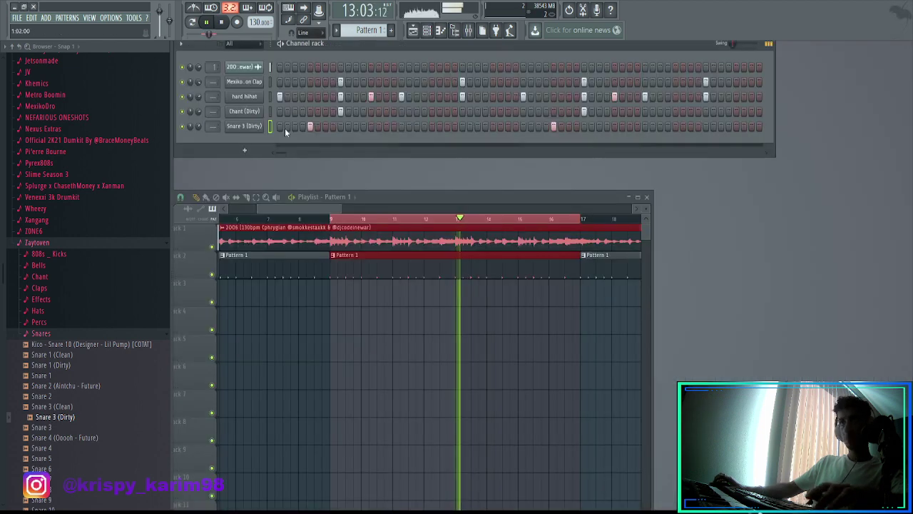
- Move all the Snare 3 (Dirty) notes to step 15 of their bars and close the piano roll
click(280, 127)
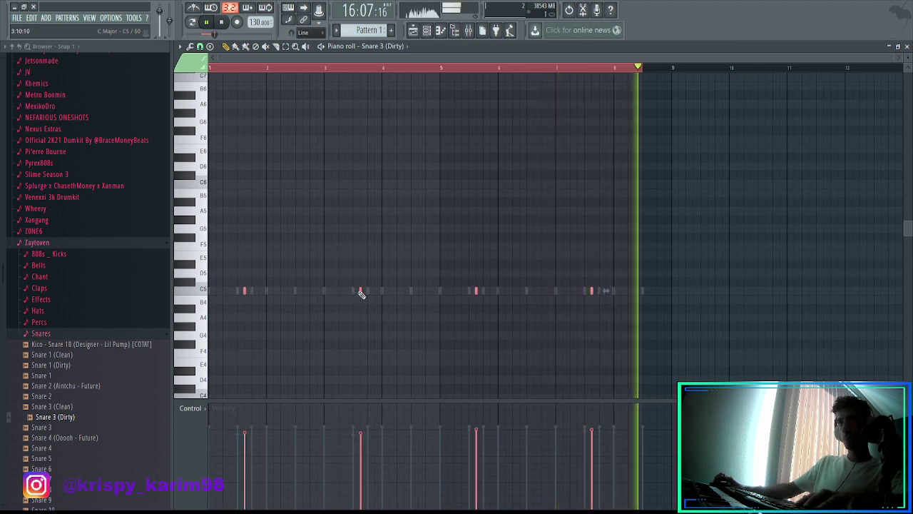
drag(359, 292, 376, 292)
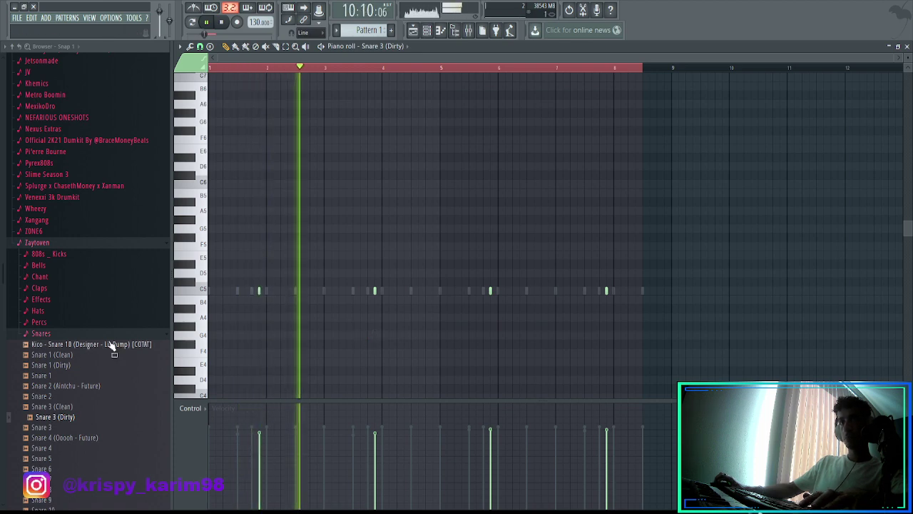
key(Escape)
- Add the Zaytoven kit's Snare 1 (Dirty) sample as a new channel and place a C5 note on step 15 of bar 4
click(68, 365)
drag(242, 143, 243, 144)
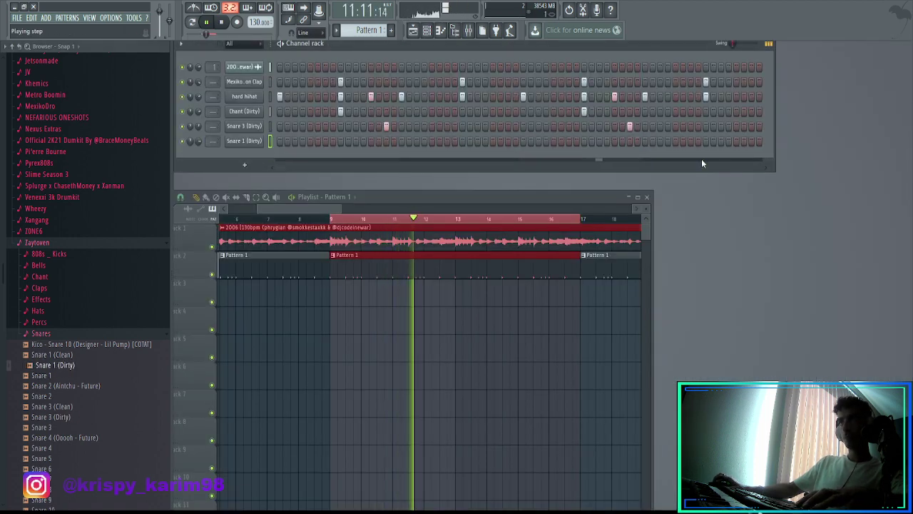
key(F7)
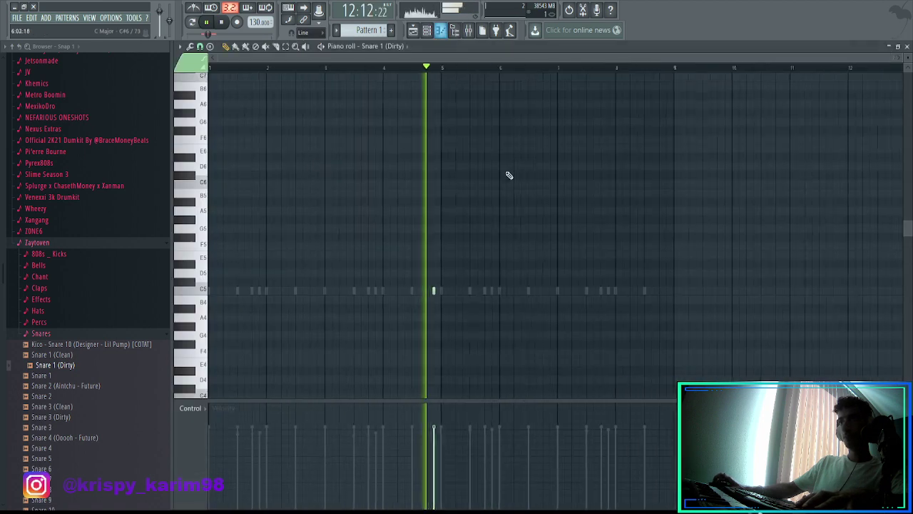
click(450, 291)
- Place Snare 1 (Dirty) C5 notes on steps 3 and 15 of bar 6 and on step 3 of bar 7
ctrl+scroll(442, 305, up, 2)
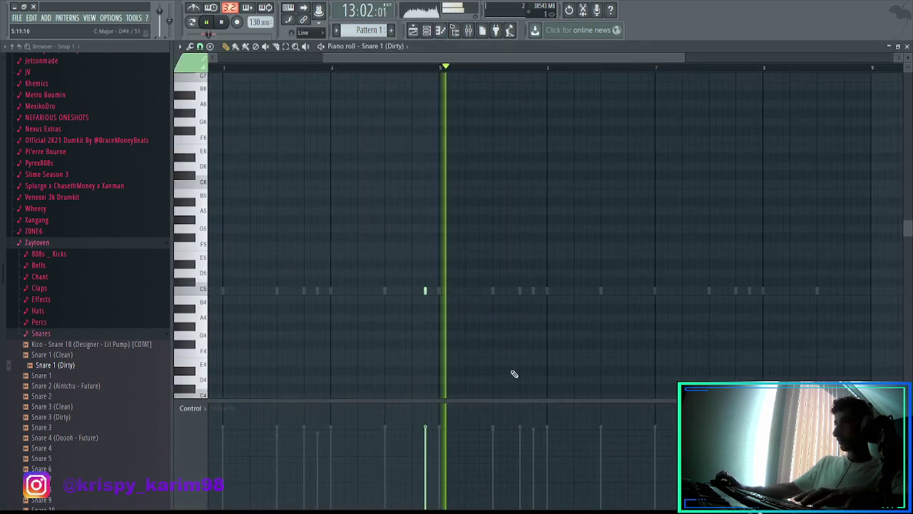
ctrl+scroll(453, 304, down, 3)
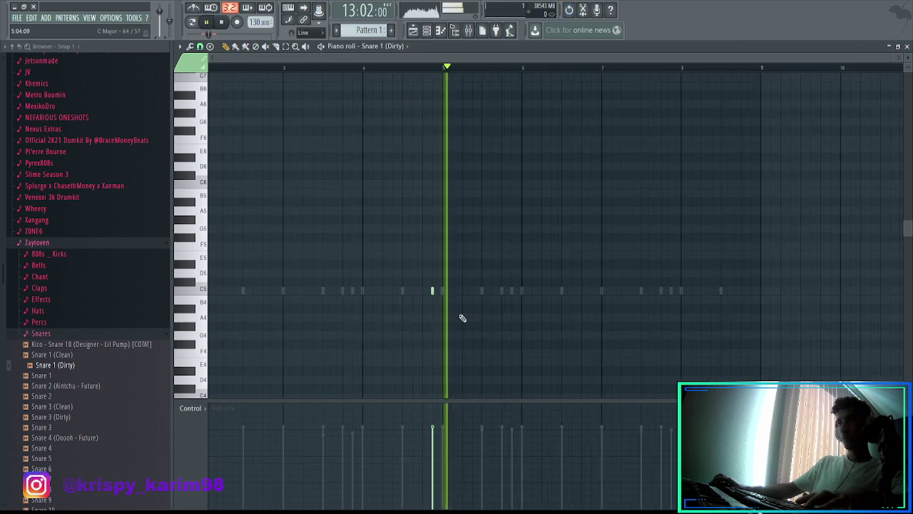
ctrl+scroll(510, 304, up, 2)
click(498, 291)
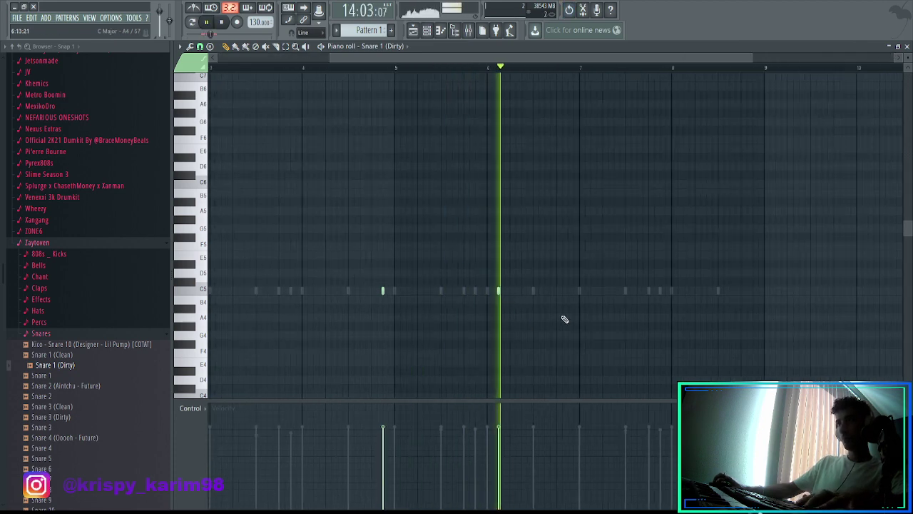
click(568, 291)
click(591, 291)
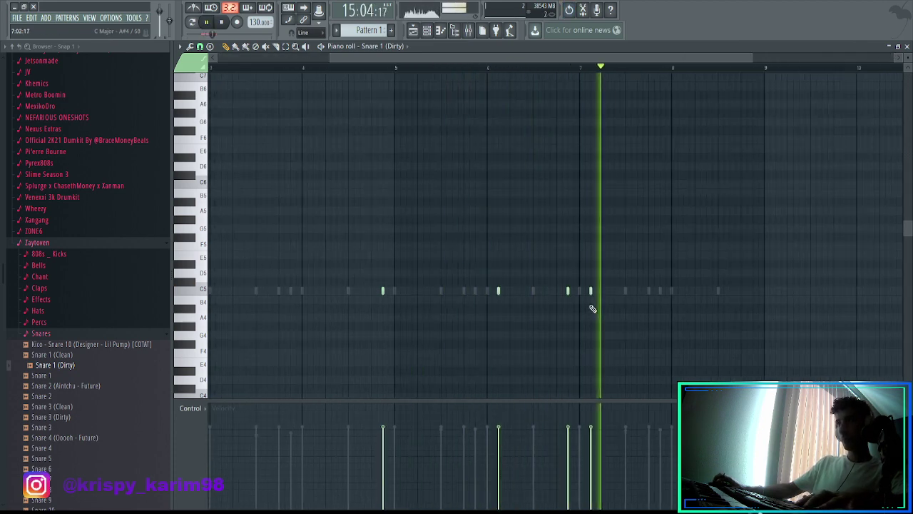
- Paint Snare 1 (Dirty) C5 notes on steps 3 and 5 of bar 8, leaving step 4 empty
ctrl+scroll(593, 309, down, 2)
ctrl+scroll(616, 309, up, 3)
key(b)
drag(627, 291, 644, 297)
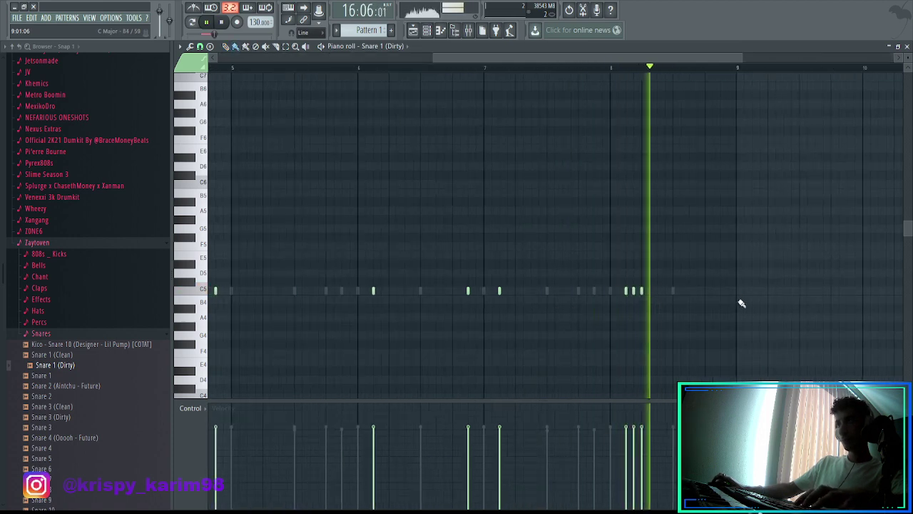
right_click(633, 291)
- Try an extra Snare 1 (Dirty) C5 note on step 11 of bar 8 and delete it
click(585, 58)
click(583, 70)
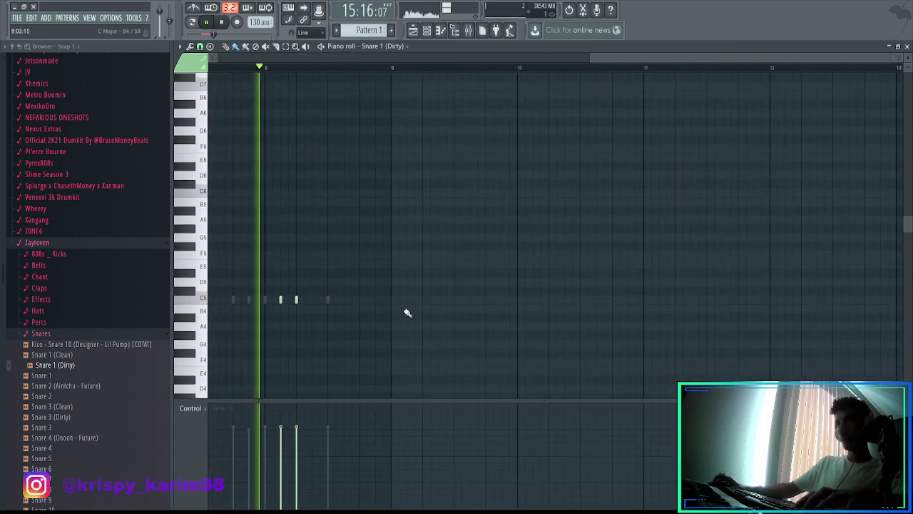
click(337, 203)
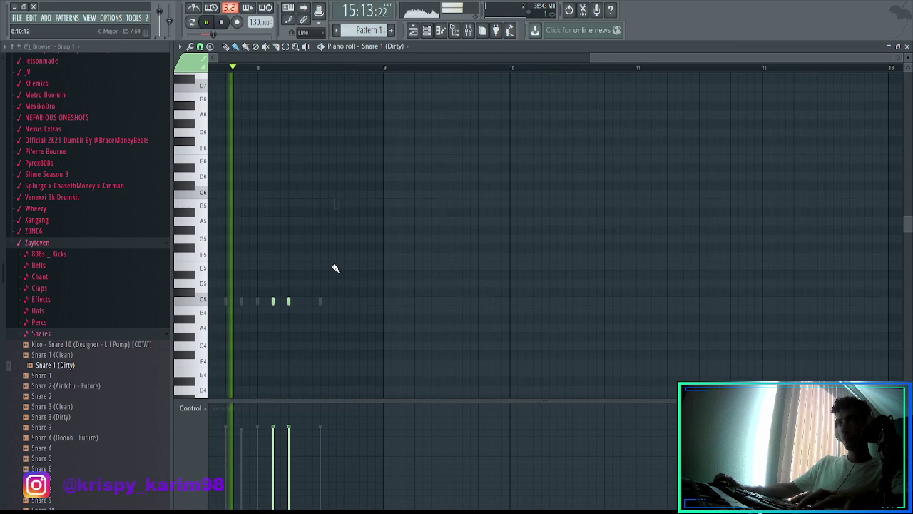
click(336, 300)
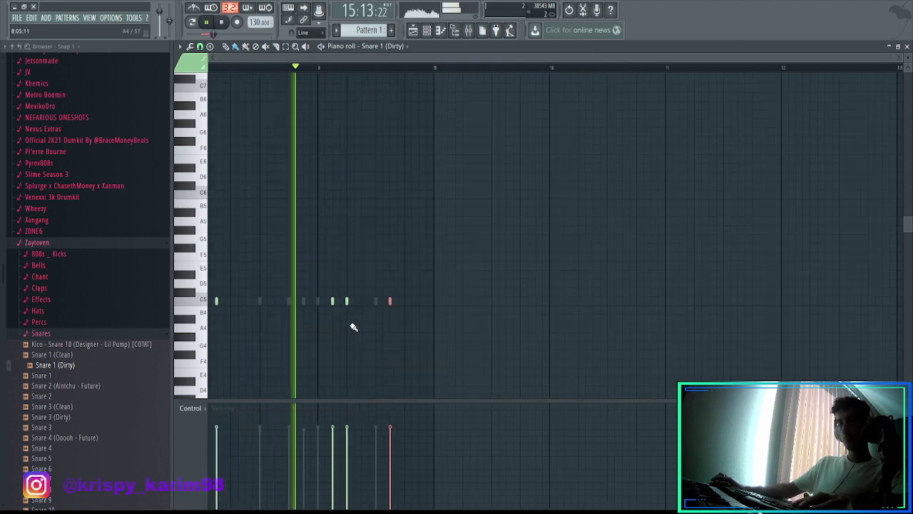
scroll(353, 326, down, 3)
right_click(650, 301)
- Randomize the levels of all the Snare 1 (Dirty) notes and close the piano roll
key(ctrl+a)
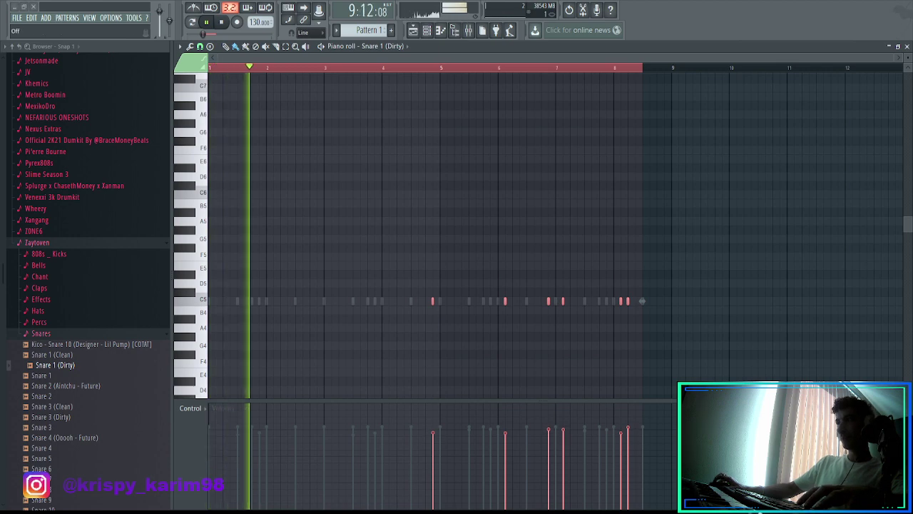
key(Escape)
- Audition more Zaytoven snares, and add Shaker 1 (Zaytoven) from the kit's percussion folder as a new channel
click(58, 430)
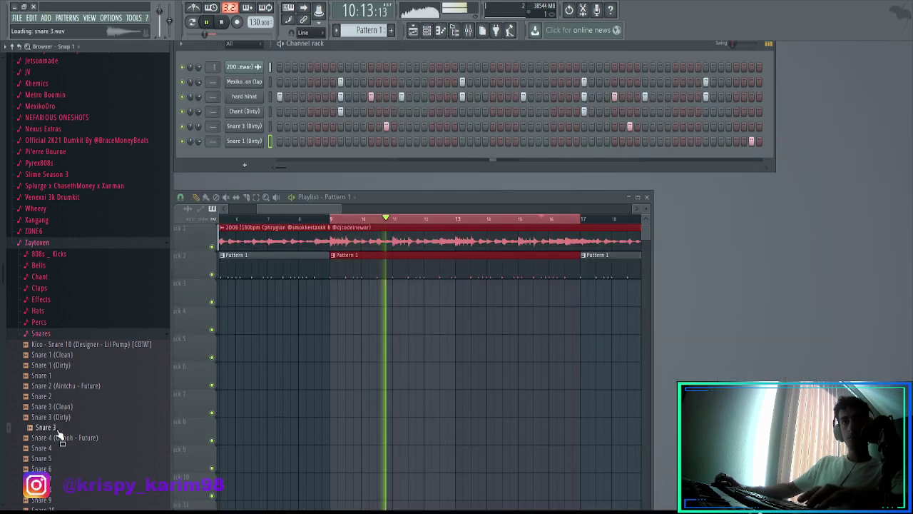
scroll(61, 429, down, 6)
click(80, 438)
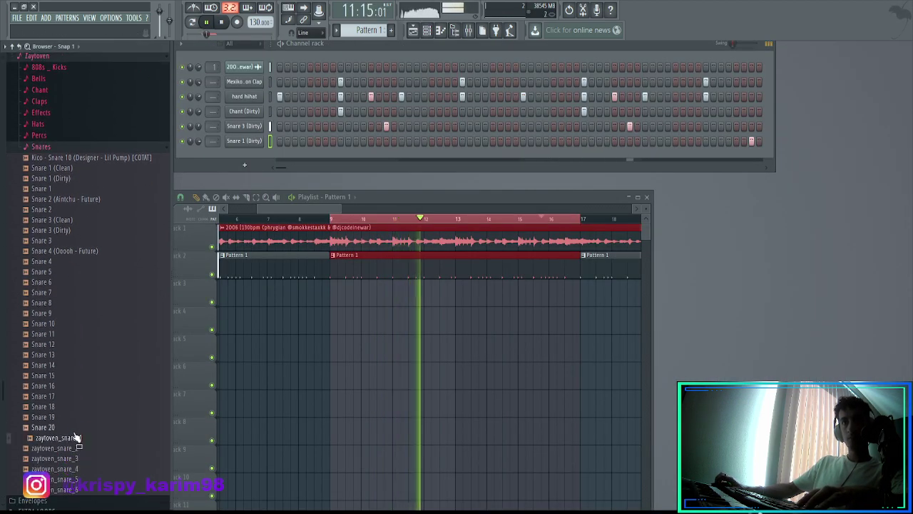
click(41, 146)
scroll(66, 393, up, 1)
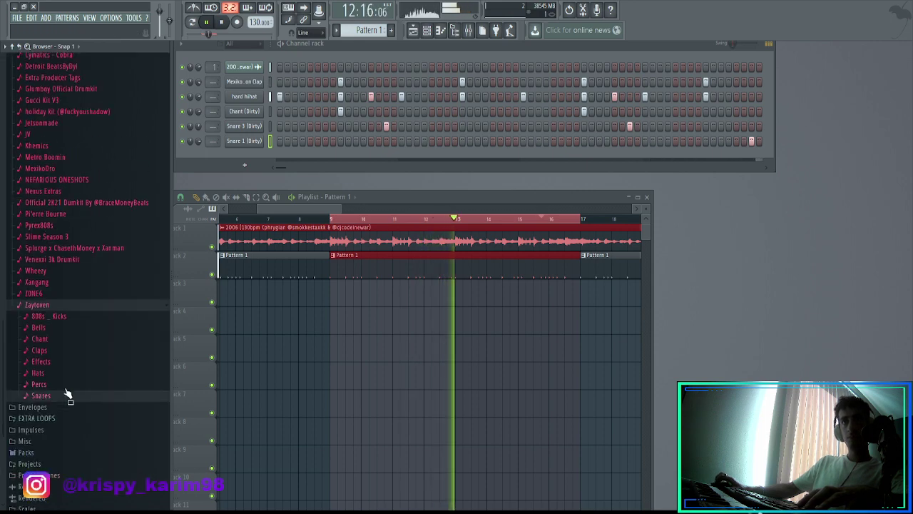
click(42, 384)
scroll(79, 395, down, 3)
drag(78, 407, 242, 157)
- Restart playback just before bar 9 and place a Shaker 1 hit on step 21
click(201, 34)
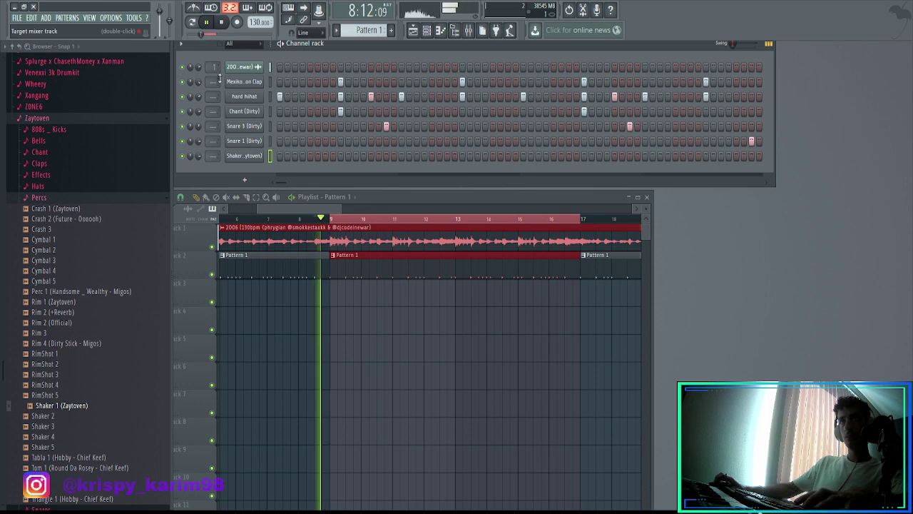
click(330, 220)
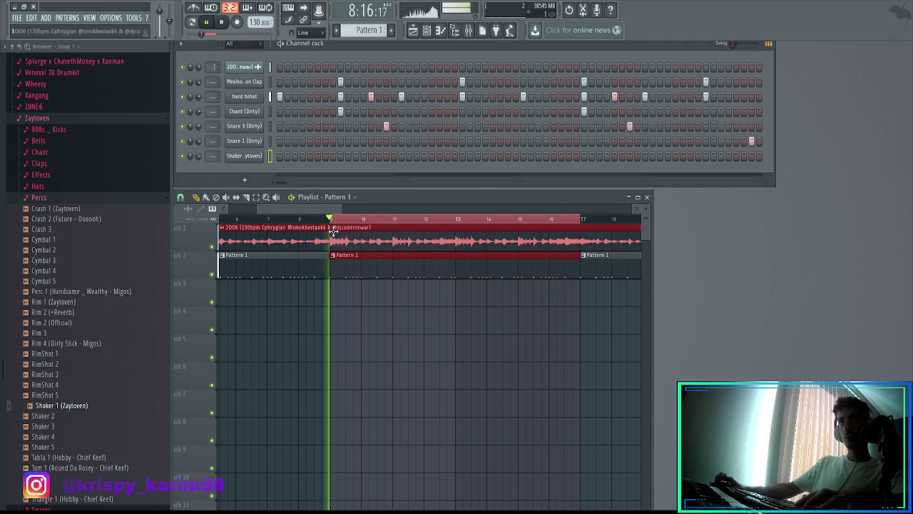
click(431, 156)
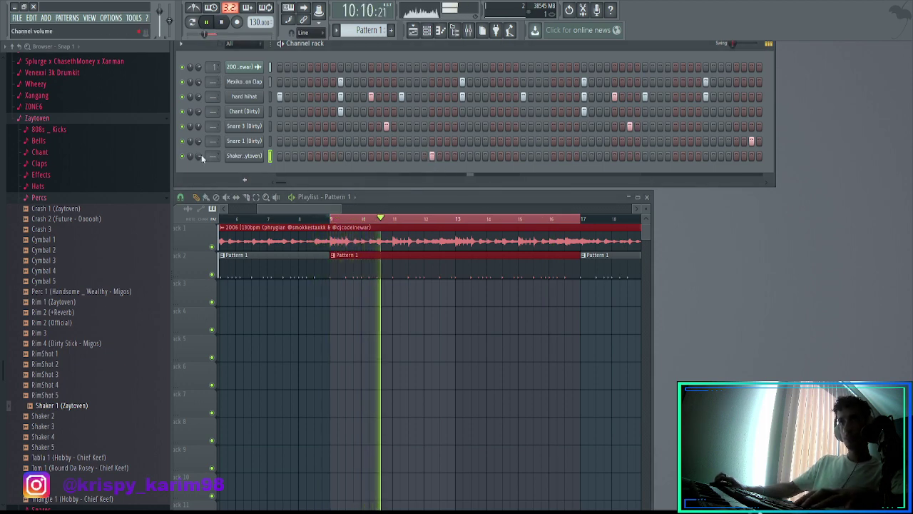
- Repeat the shaker note four bars further on, at step 5 of bar 6, and close the piano roll
key(F7)
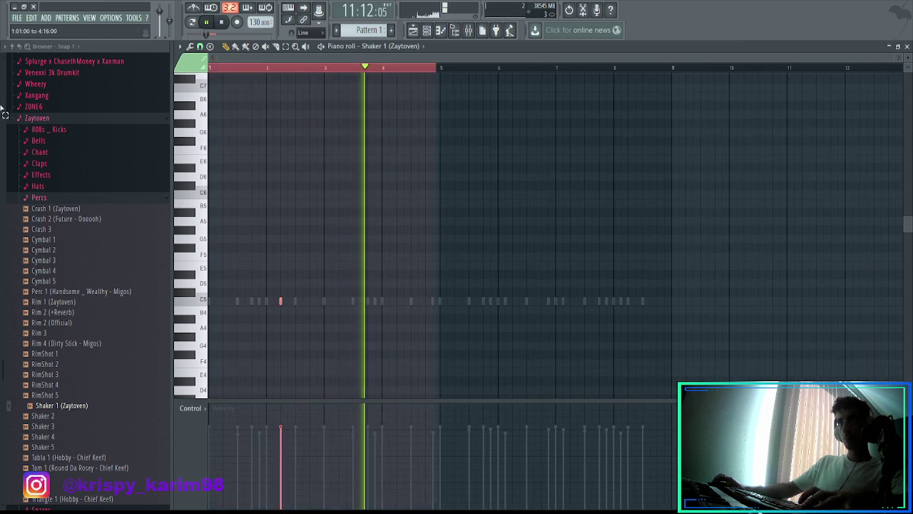
click(511, 300)
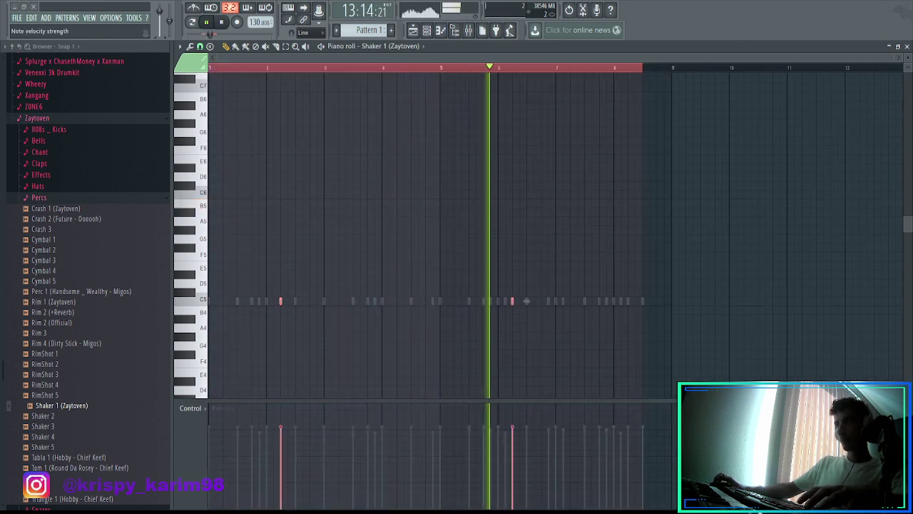
key(F7)
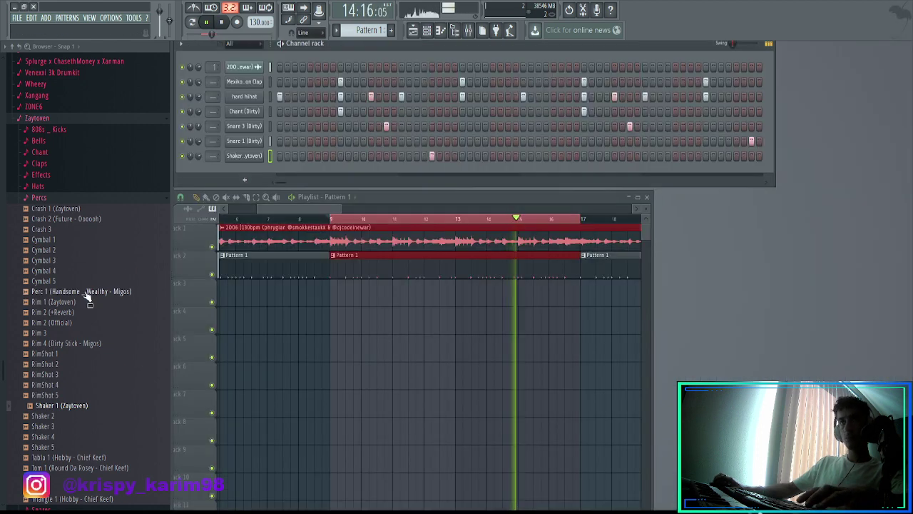
- Audition cymbal samples in the Zaytoven kit's Percs folder and Bell 2 (Official) in its Bells folder
drag(70, 344, 69, 354)
scroll(54, 289, up, 2)
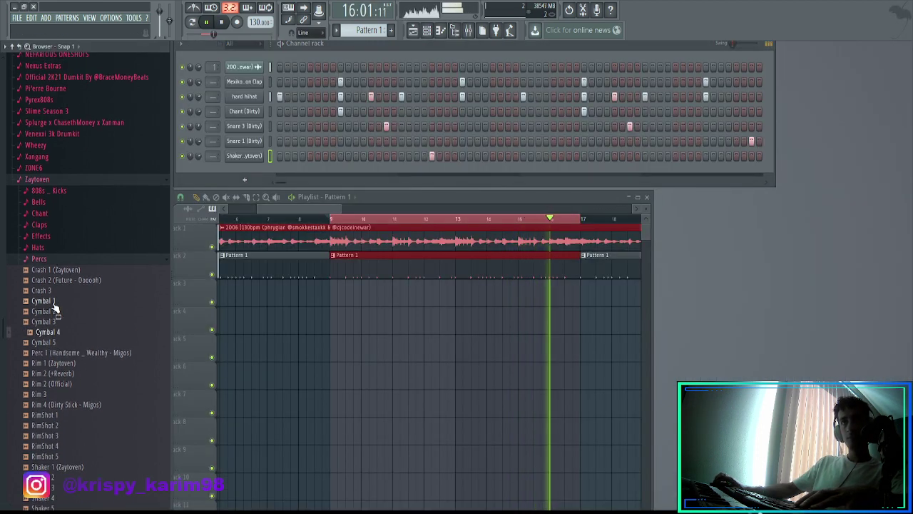
click(49, 302)
click(39, 260)
click(39, 264)
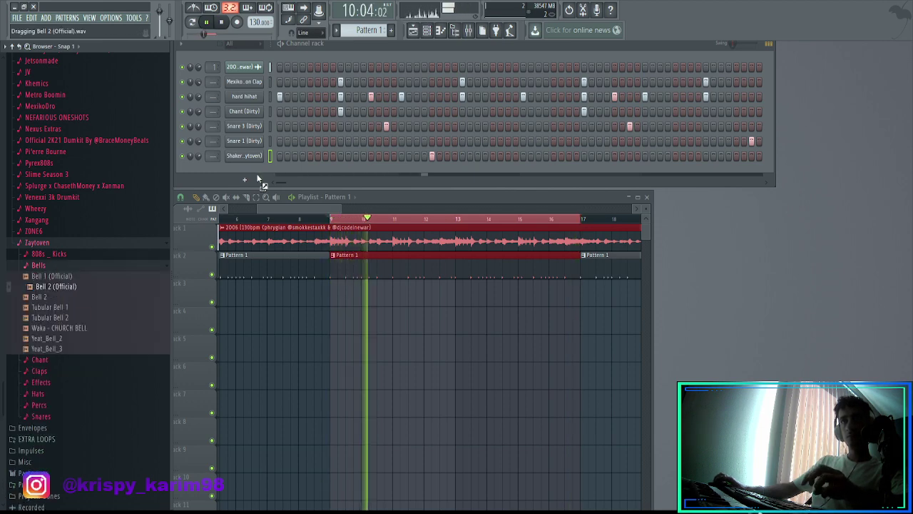
drag(50, 285, 52, 289)
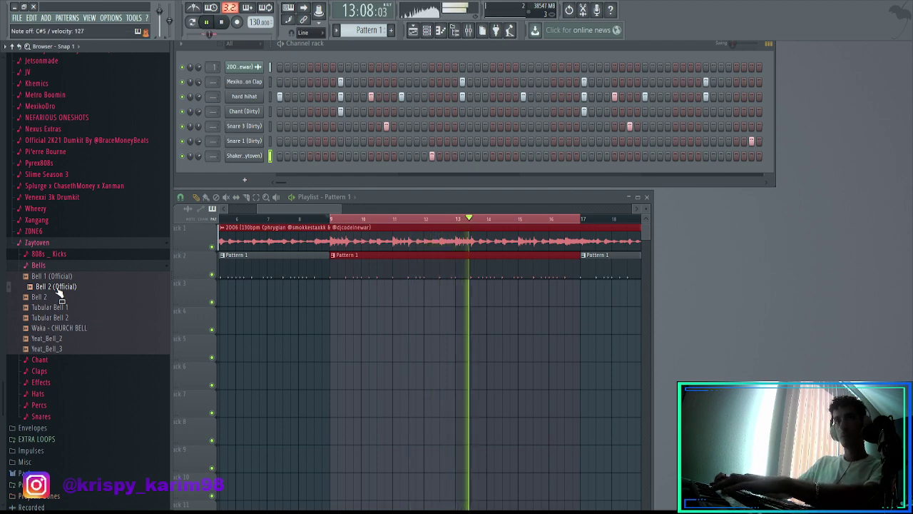
- Audition the Zaytoven 808s and add 808 8 (DJ Plugg x Zaytoven) as a new channel
click(45, 254)
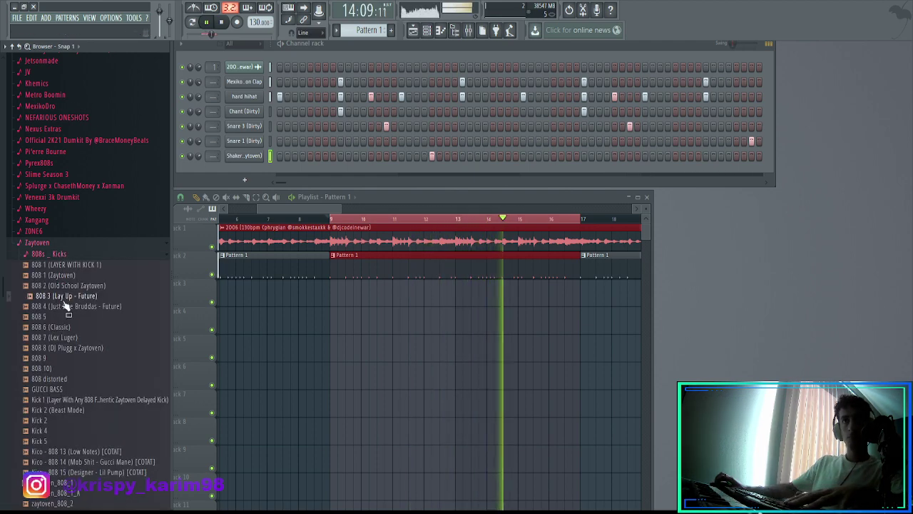
click(70, 306)
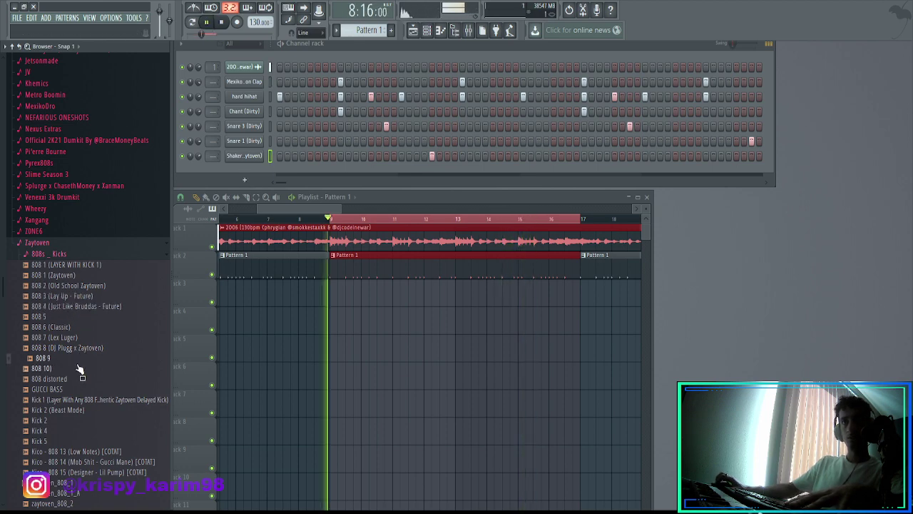
click(63, 351)
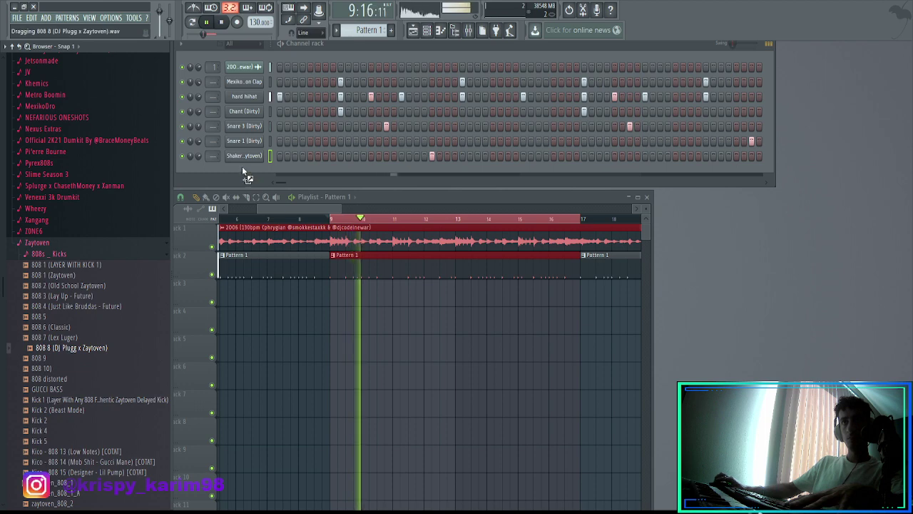
drag(243, 170, 243, 174)
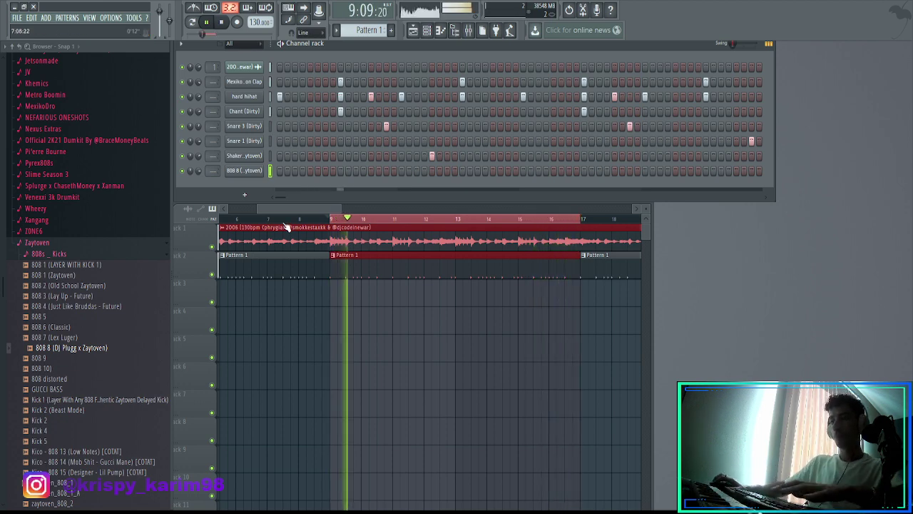
- Place 808 hits on C5 at steps 1 and 13 of bar 1, and duplicate them into bars 3 and 5
click(277, 172)
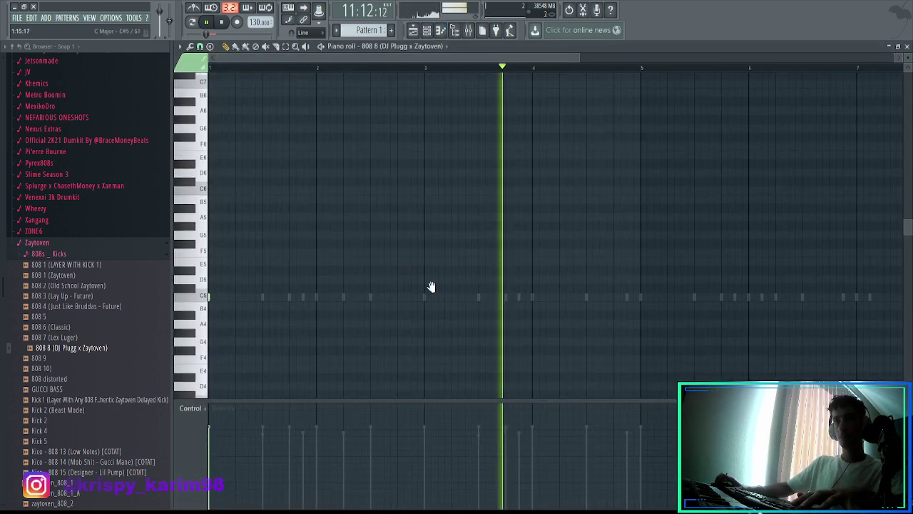
scroll(357, 303, down, 3)
click(254, 294)
scroll(260, 298, up, 4)
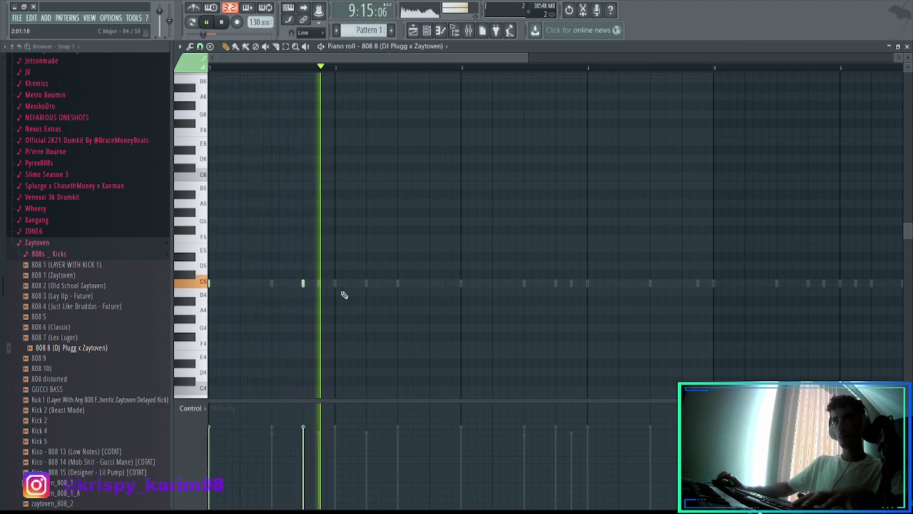
ctrl+scroll(344, 295, down, 2)
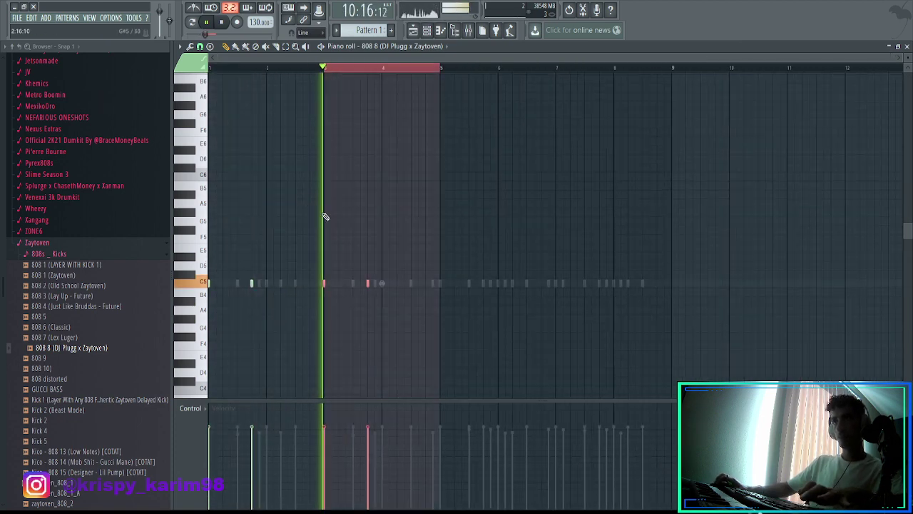
ctrl+scroll(428, 304, up, 2)
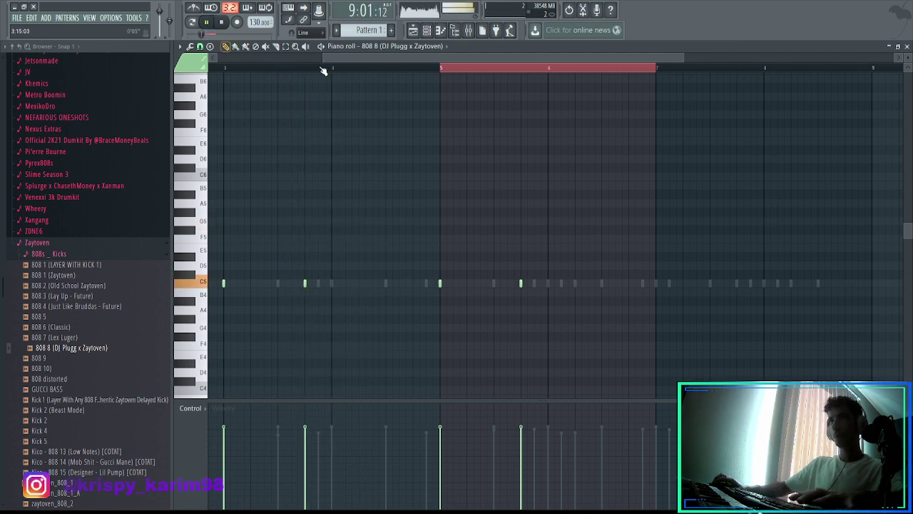
- Replay from just before bar 4 and add a G5 808 note at step 7 of bar 4
click(322, 69)
scroll(349, 169, up, 2)
key(space)
click(390, 232)
drag(390, 223, 391, 222)
key(space)
key(space)
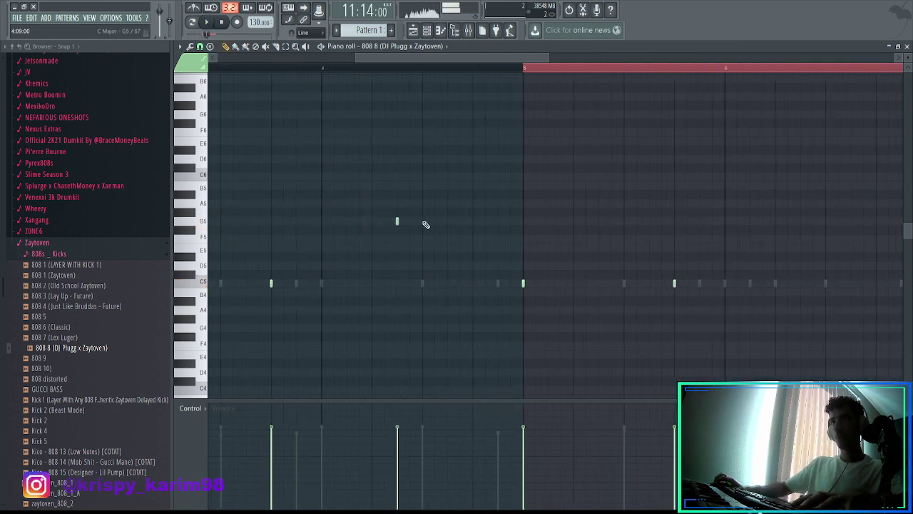
- Extend the bar 4 run with a G#5 note at step 8 and a G5 note at step 9
click(423, 213)
click(410, 212)
click(423, 220)
right_click(422, 212)
key(space)
key(space)
right_click(422, 212)
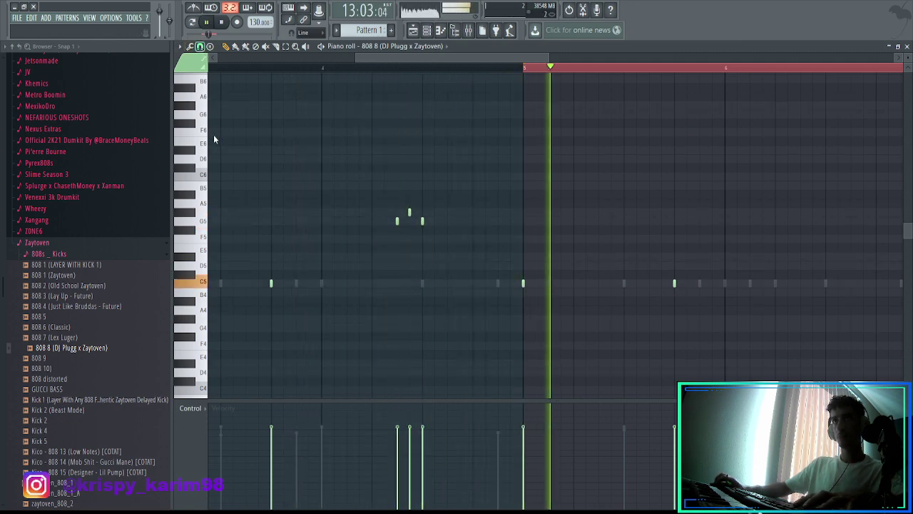
- Try placing the G#5 note of the bar 4 run half a step earlier, and replay the passage
key(space)
drag(423, 221, 403, 212)
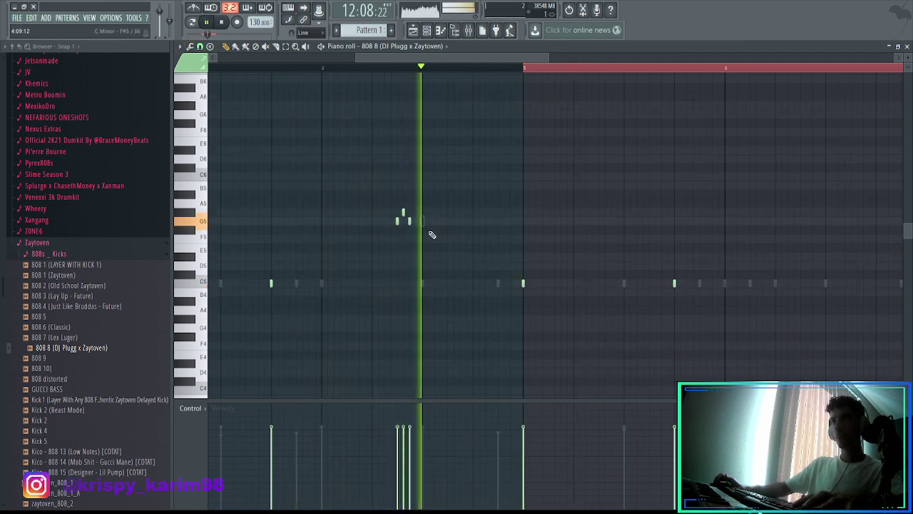
click(424, 222)
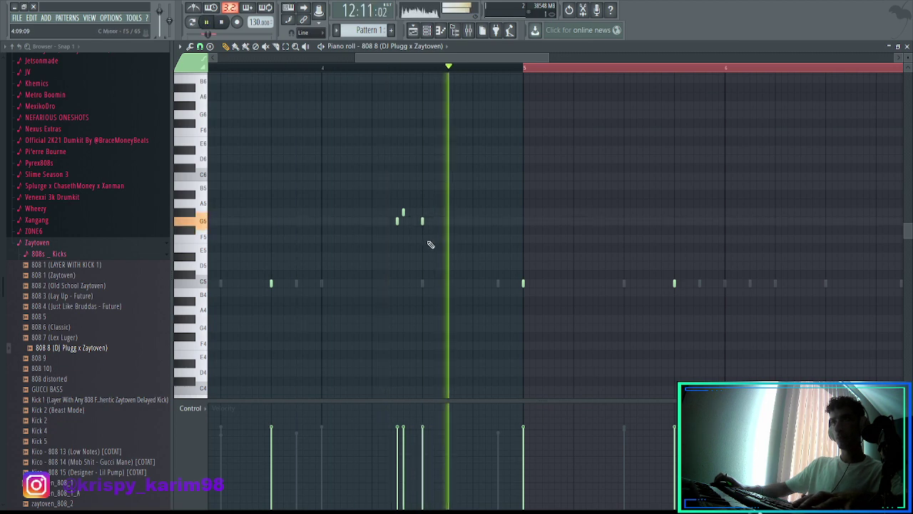
scroll(428, 242, down, 5)
click(356, 68)
scroll(396, 182, up, 4)
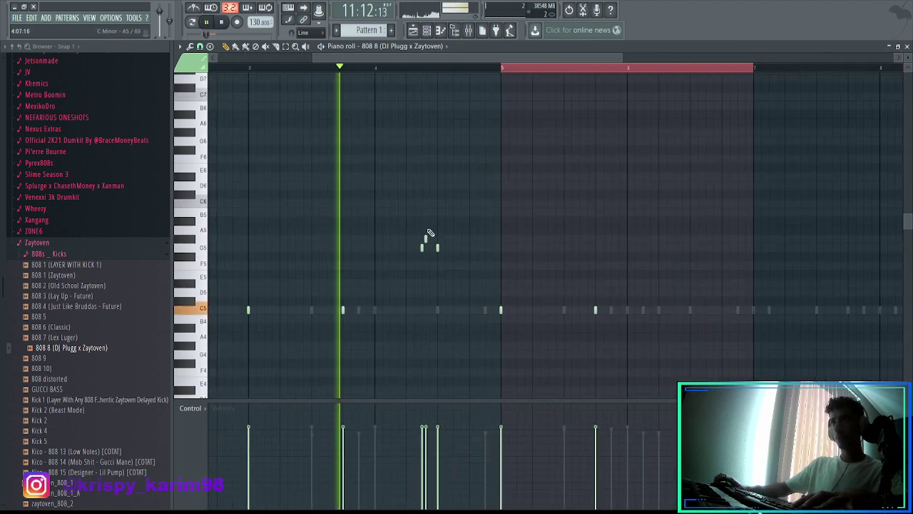
- Try shifted positions for the bar 4 run's G5 and G#5 notes, and put G#5 back on step 8
right_click(426, 240)
ctrl+scroll(428, 246, up, 2)
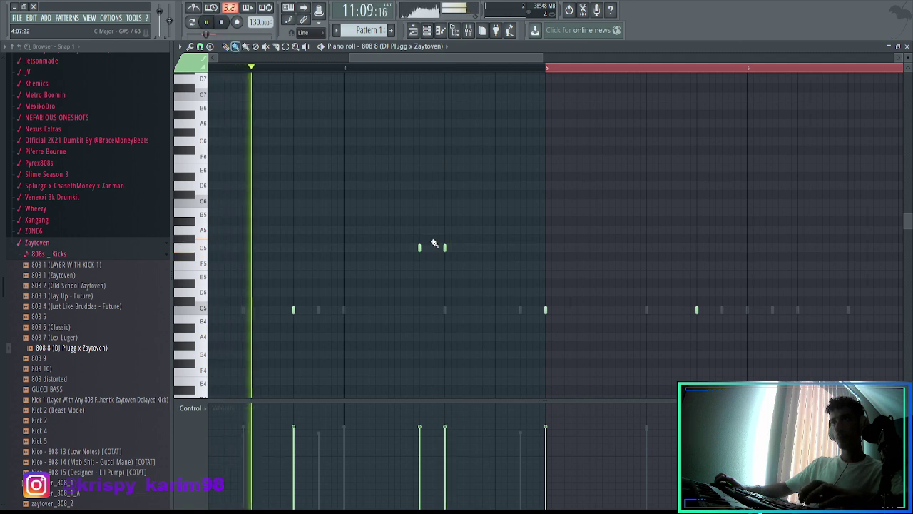
click(433, 248)
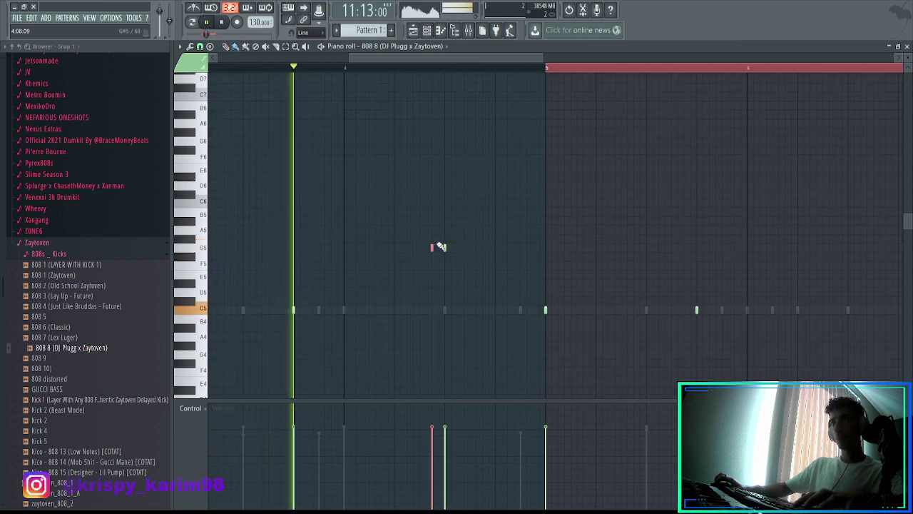
click(438, 239)
drag(432, 248, 426, 248)
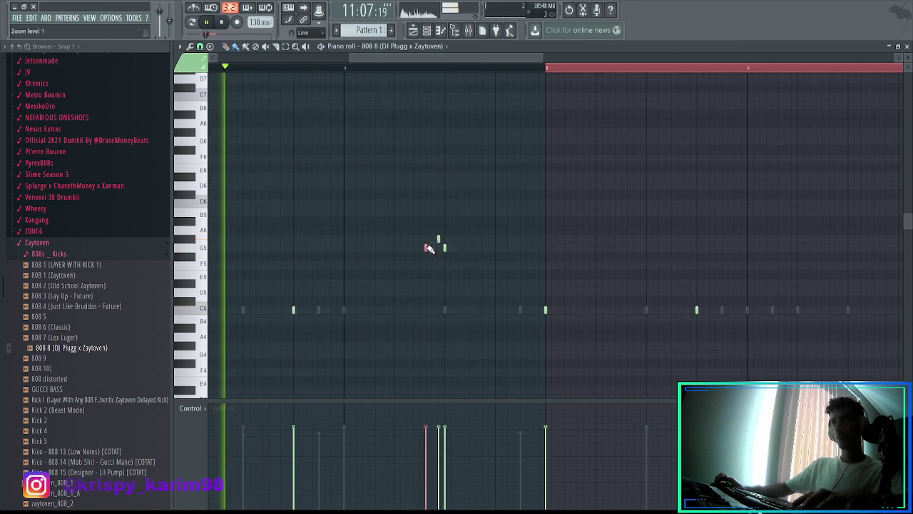
click(432, 240)
right_click(432, 240)
right_click(438, 240)
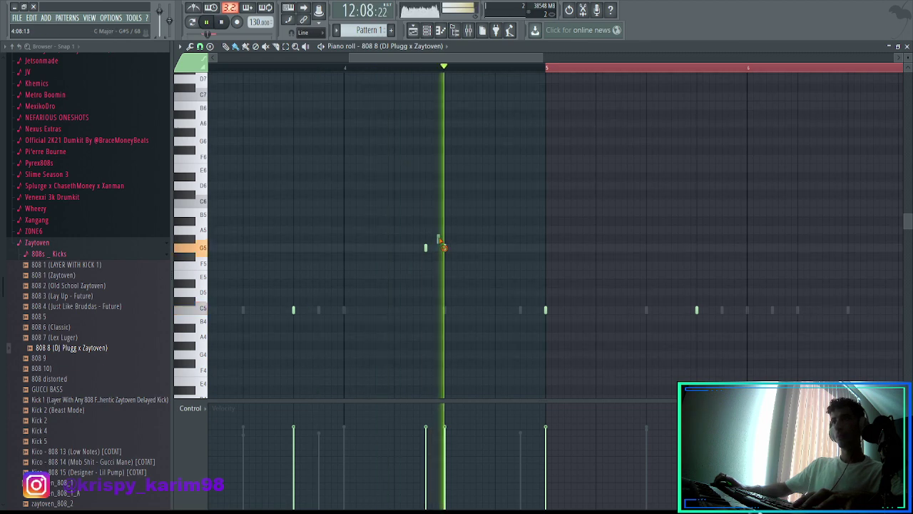
click(432, 239)
- Duplicate the 808 hits of bars 5–6 into bars 7–8, add a C#5 note at step 11 of bar 8, and close the piano roll
click(565, 222)
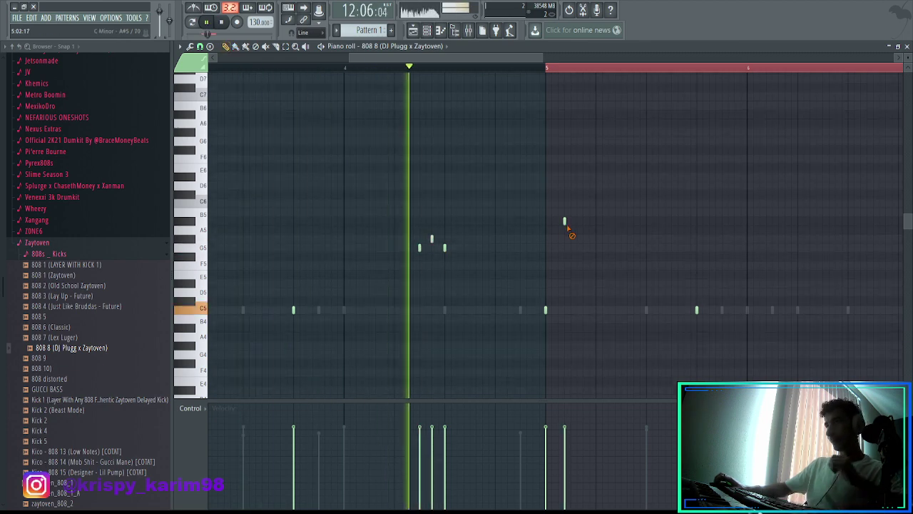
right_click(565, 222)
drag(556, 225, 586, 232)
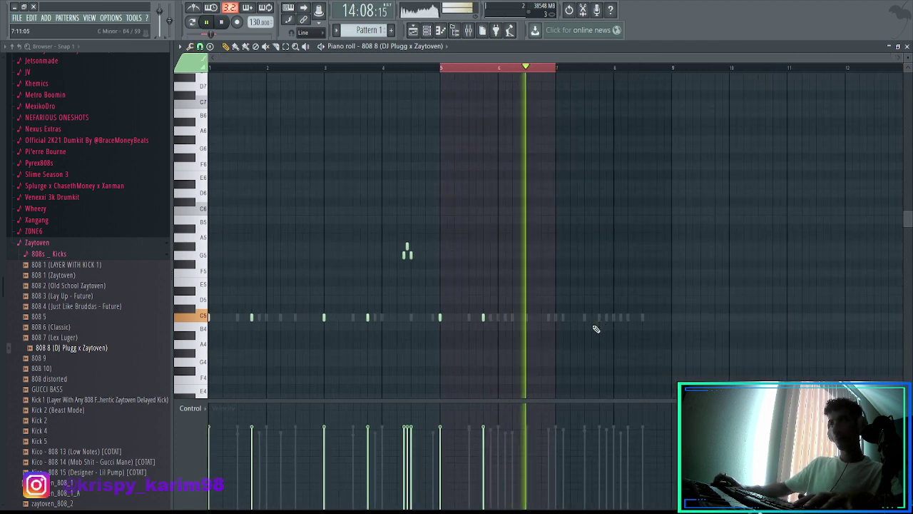
key(ctrl+b)
scroll(659, 338, up, 2)
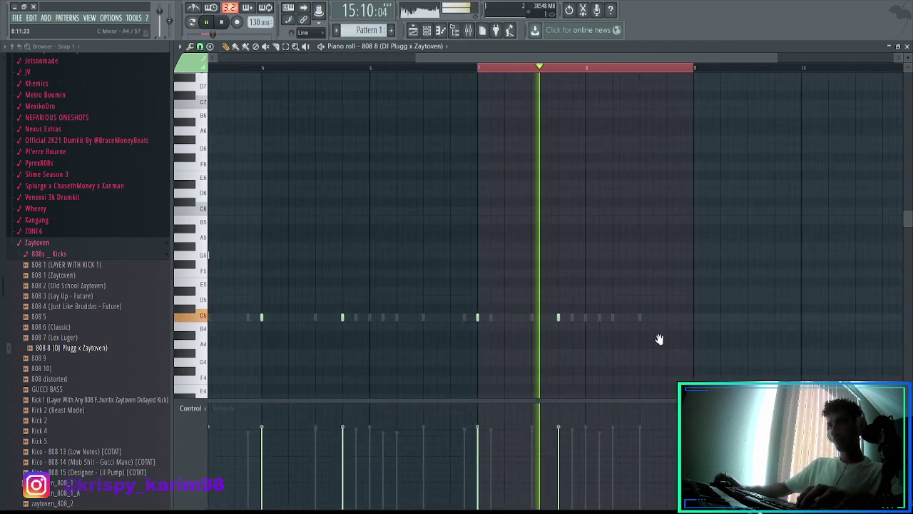
drag(659, 340, 576, 329)
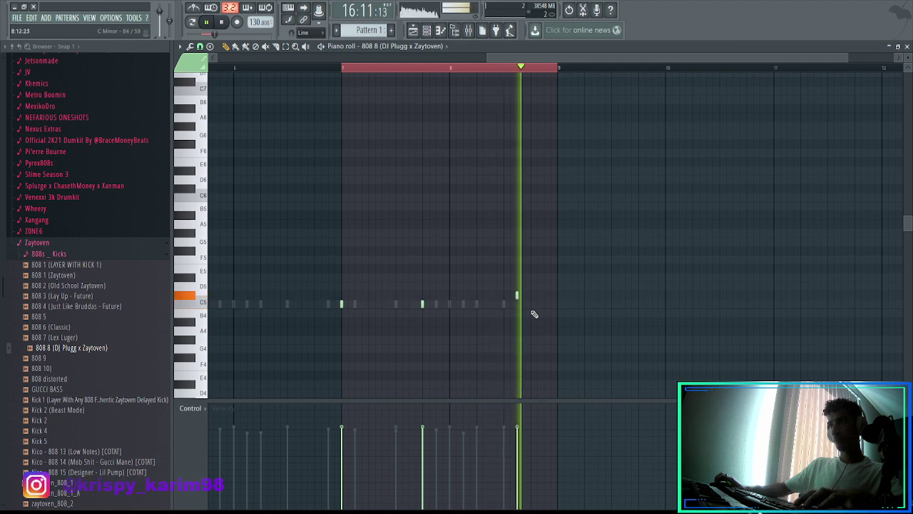
scroll(533, 307, down, 2)
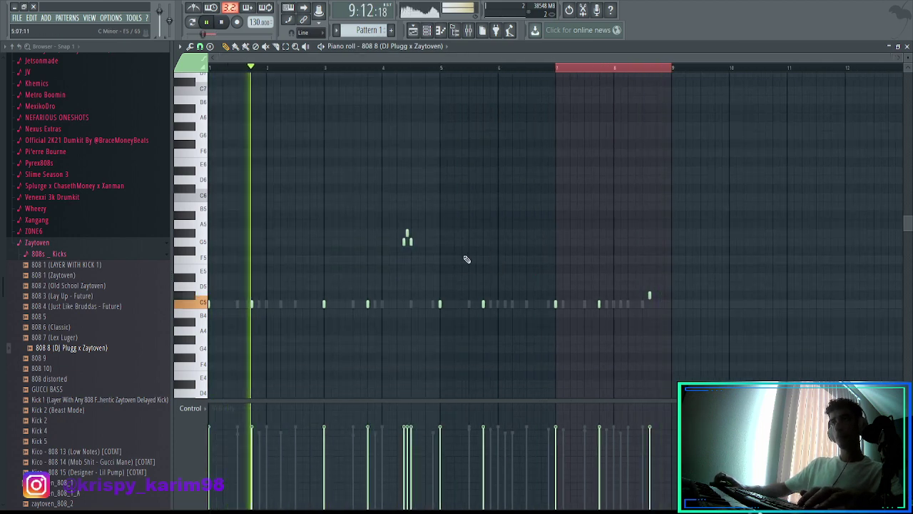
key(Escape)
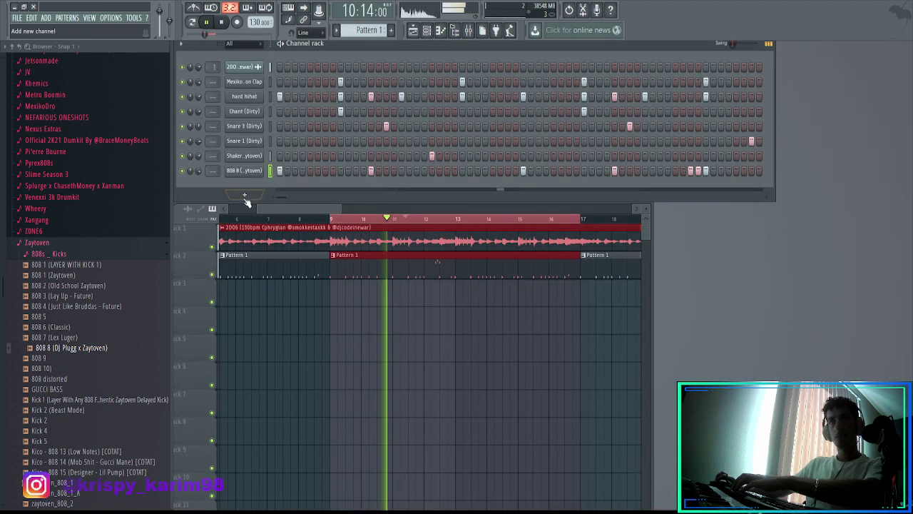
- Browse the samples in the Zaytoven kit's Snares folder
click(67, 253)
click(71, 332)
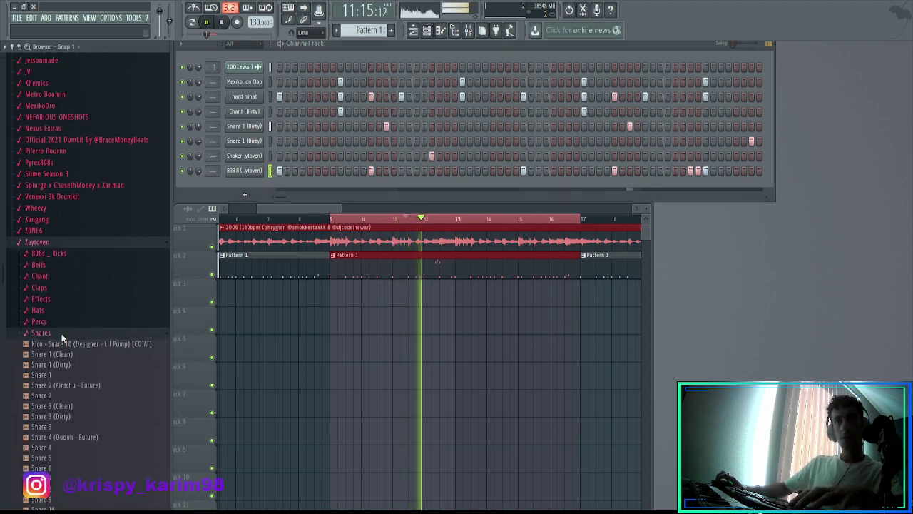
scroll(90, 321, down, 5)
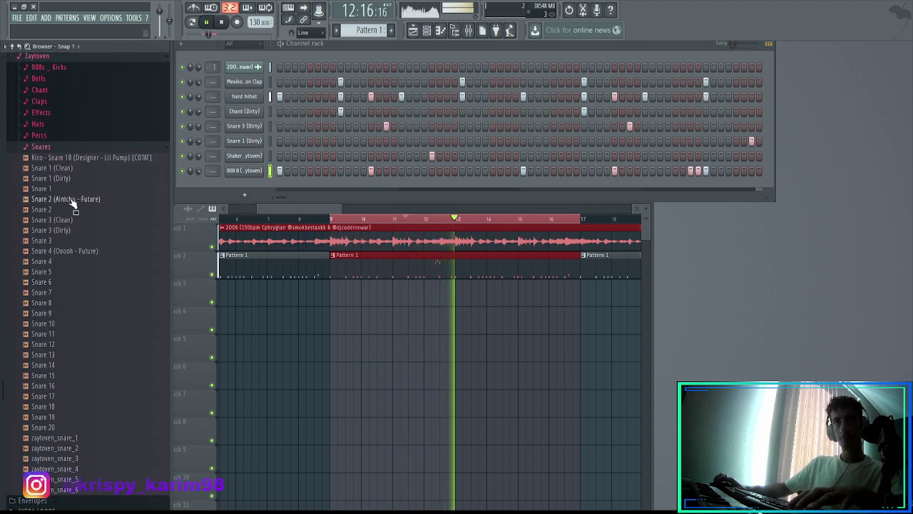
scroll(69, 221, up, 3)
- Reopen the 808 8 piano roll, add a C#5 note at step 13 of bar 4, replay the pattern and close the piano roll
key(F7)
scroll(564, 265, down, 3)
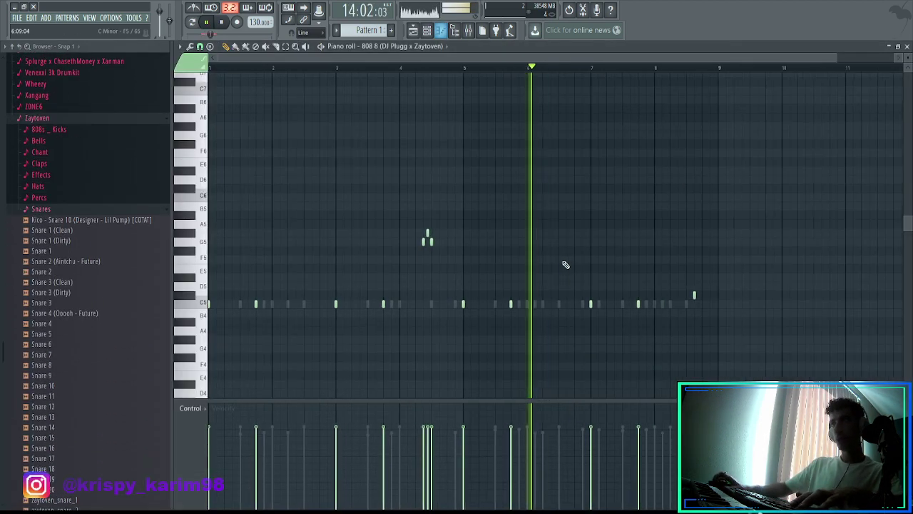
click(386, 69)
scroll(447, 266, up, 3)
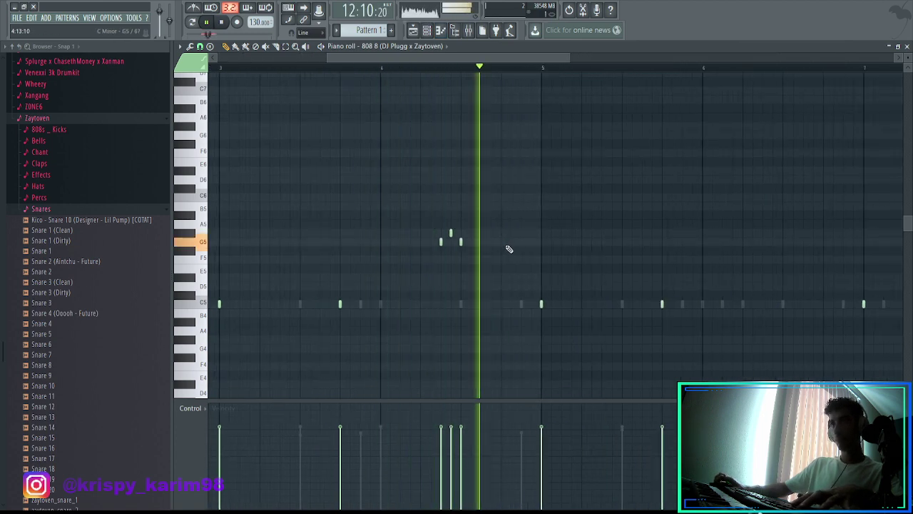
mouse_move(510, 248)
mouse_down()
mouse_move(513, 302)
mouse_move(501, 286)
mouse_move(502, 294)
mouse_up()
key(space)
key(space)
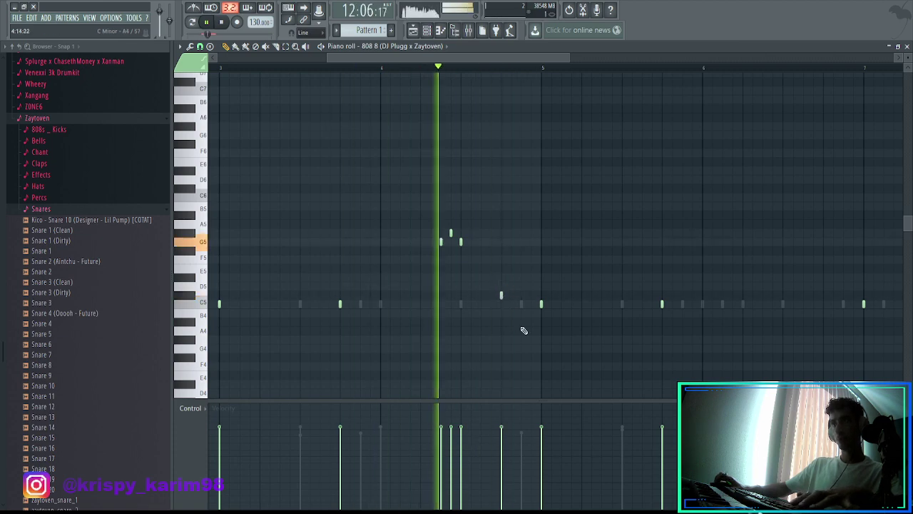
scroll(525, 338, down, 3)
click(531, 358)
right_click(531, 359)
scroll(523, 365, down, 1)
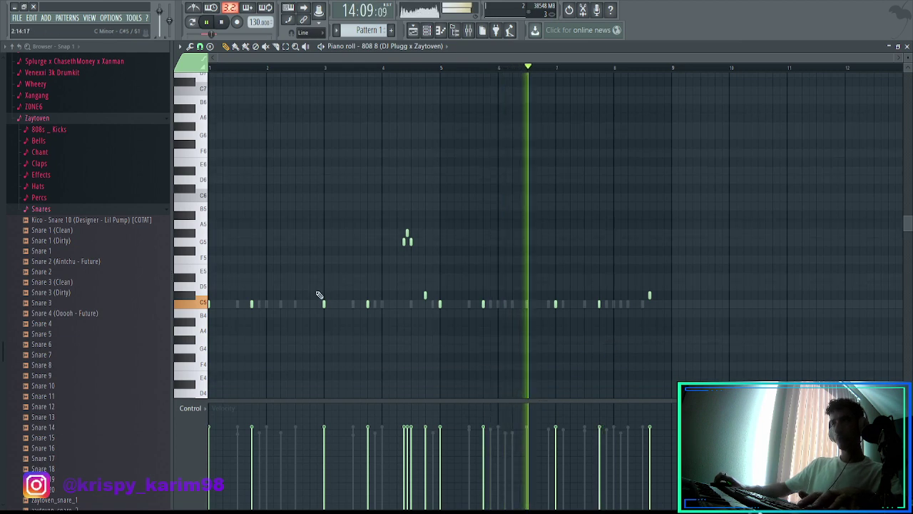
key(Escape)
- Close the piano roll and look through the Zaytoven kit's Snares folder and the list of drum kits
click(112, 214)
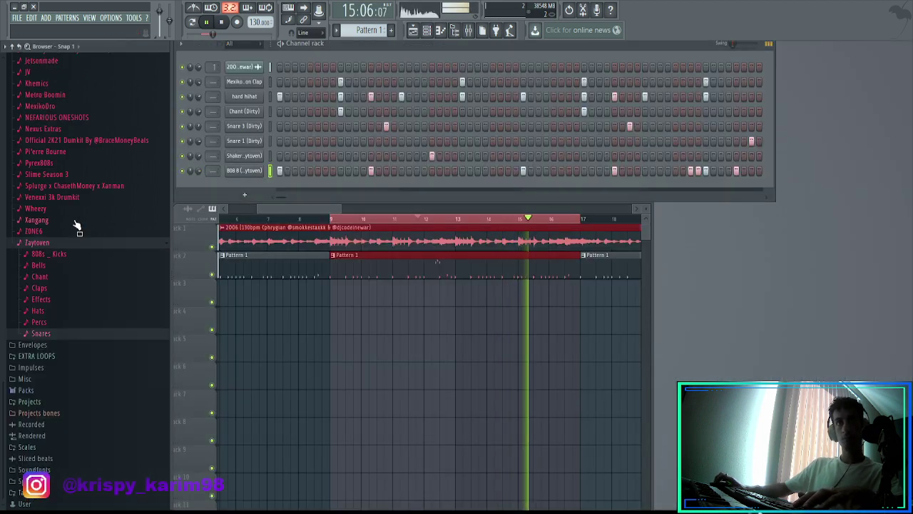
click(41, 333)
scroll(104, 321, up, 3)
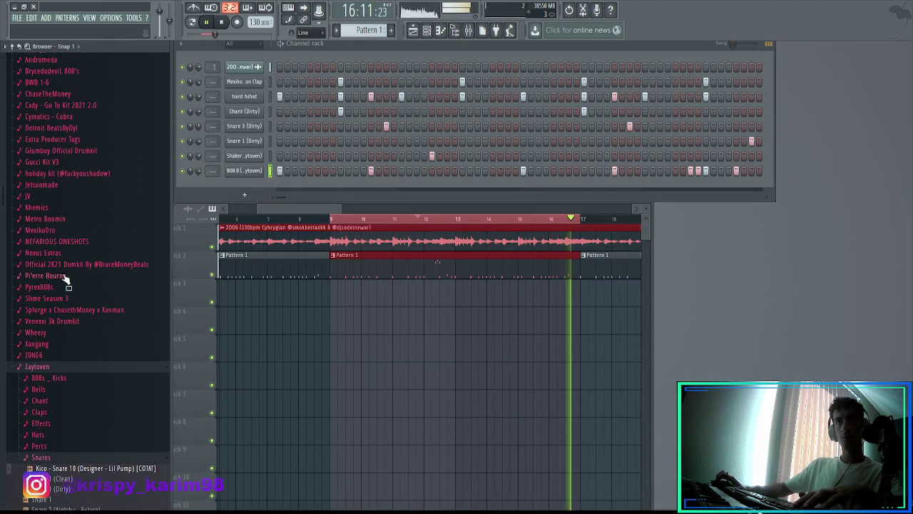
scroll(65, 277, down, 3)
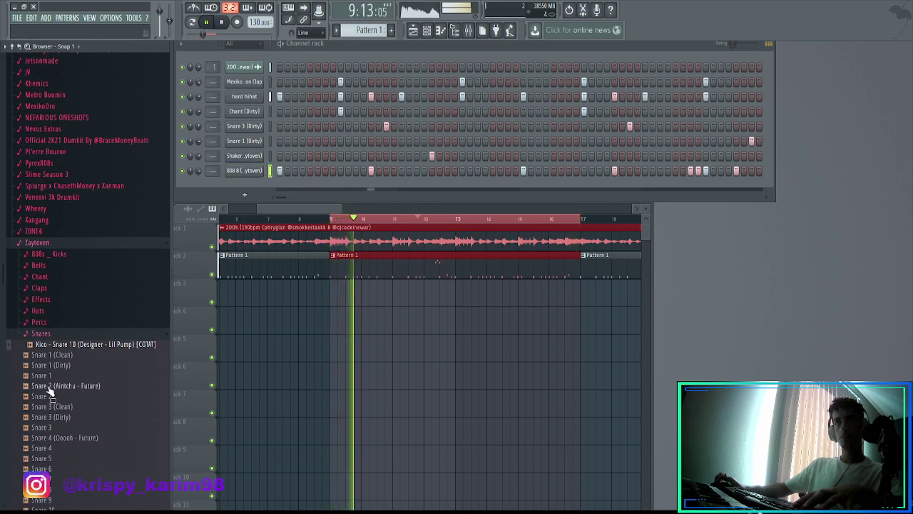
scroll(50, 391, up, 4)
scroll(73, 362, up, 4)
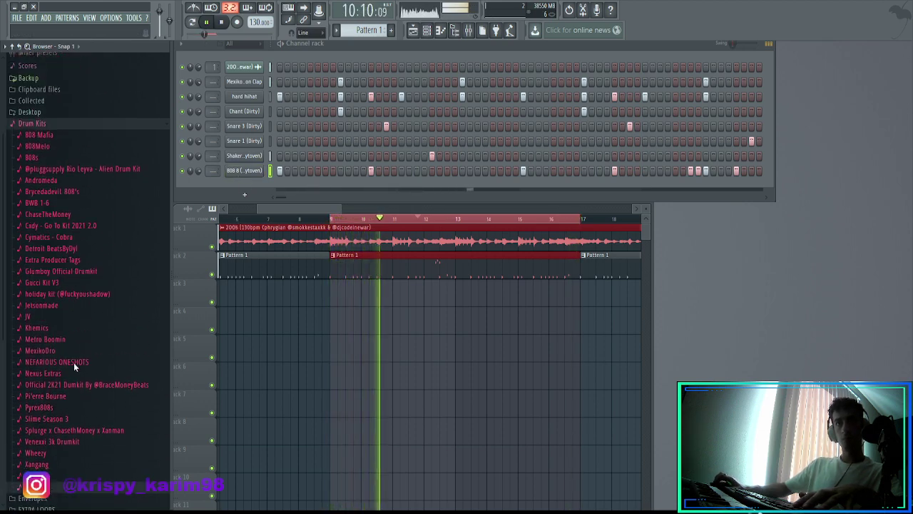
- Audition rim and snare samples in the Gucci Kit V3 folders, including Zebra Snare
click(57, 289)
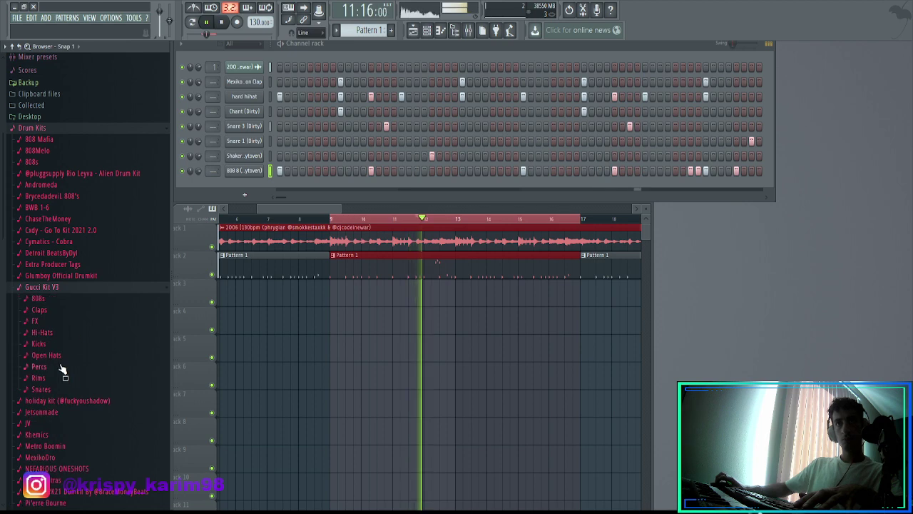
click(61, 367)
click(47, 348)
click(51, 360)
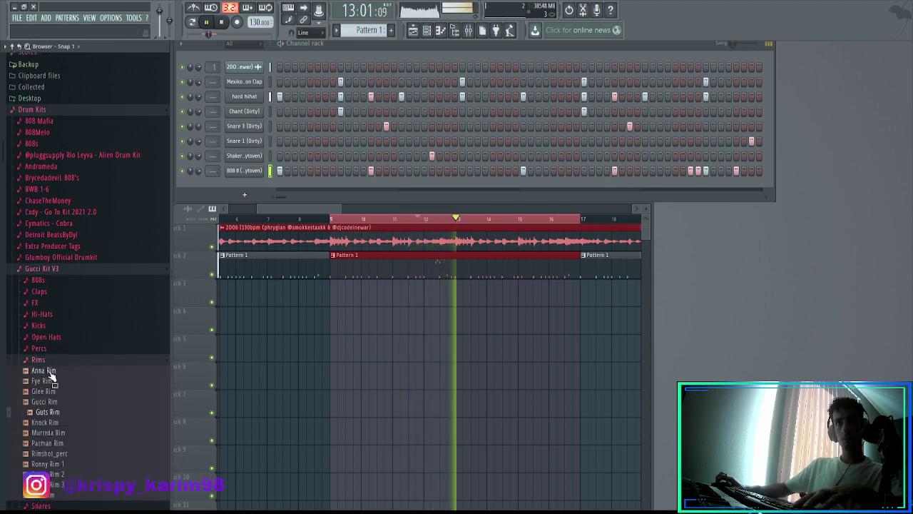
click(50, 361)
click(54, 372)
click(58, 383)
scroll(63, 394, down, 2)
click(70, 392)
scroll(84, 418, down, 2)
click(62, 383)
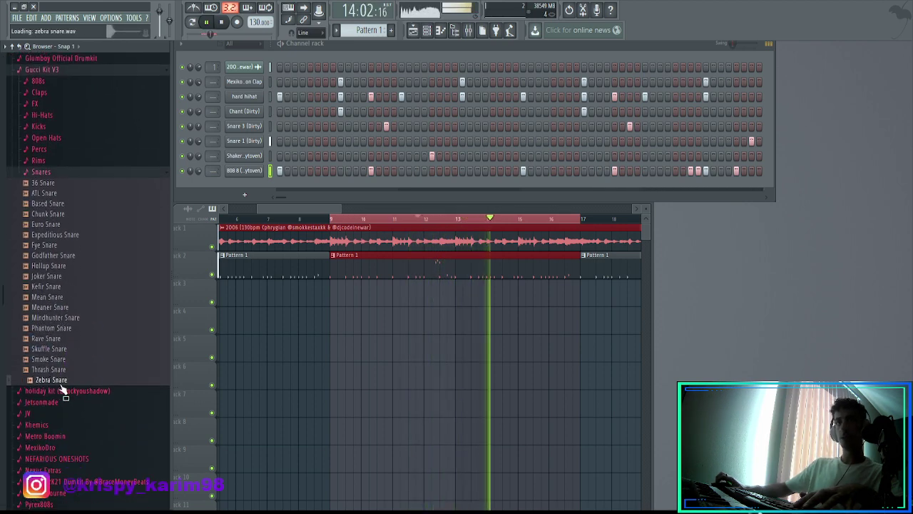
- Clear the playlist's loop selection over bars 9–16 and play the song from bar 1
click(280, 336)
right_click(283, 335)
scroll(271, 309, down, 3)
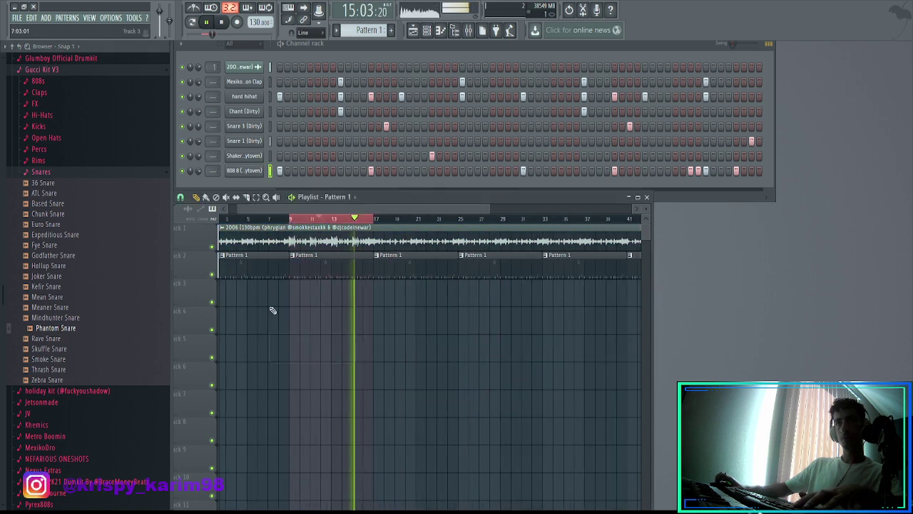
drag(242, 219, 93, 227)
scroll(409, 355, up, 2)
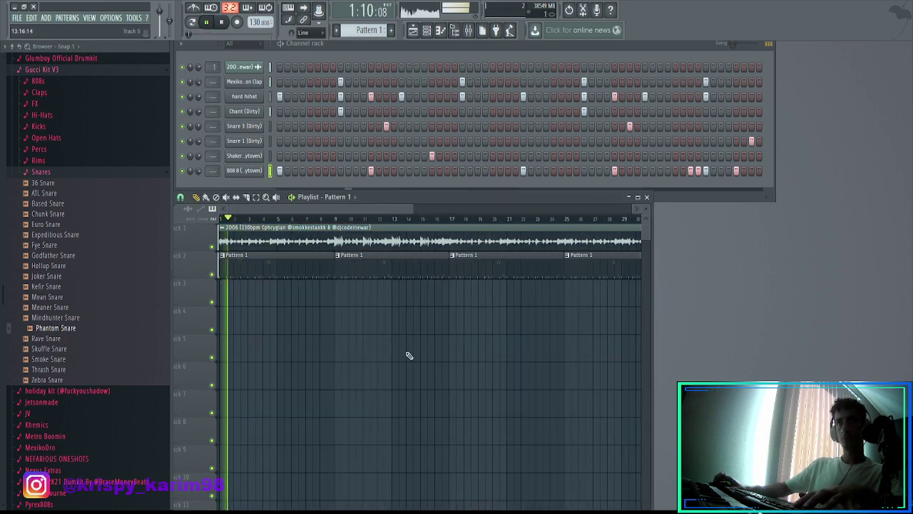
- Place the Scripture_Noise sample from the Zaytoven kit's Effects folder at bar 1 of playlist track 3
click(45, 173)
click(50, 379)
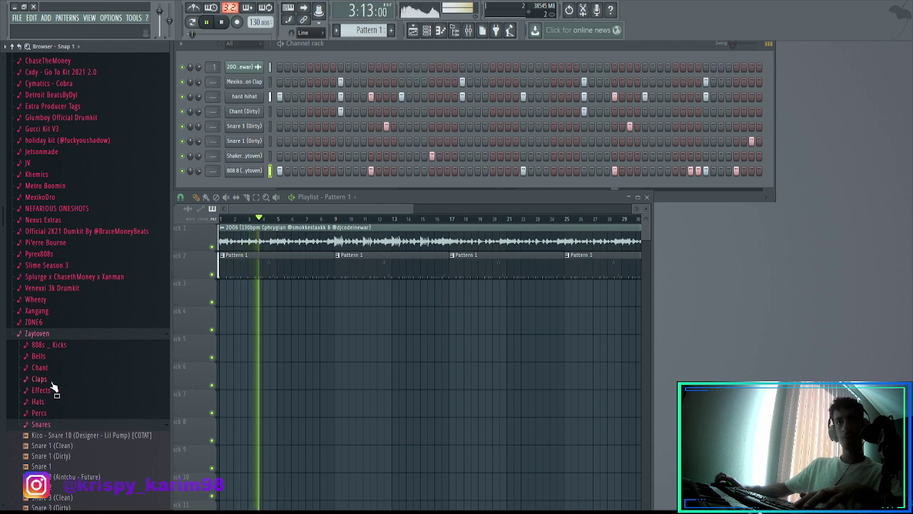
click(54, 388)
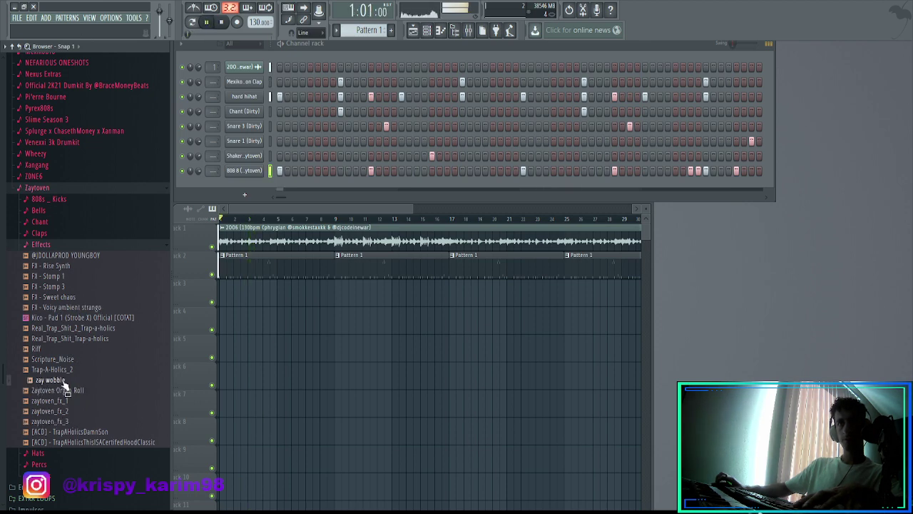
drag(276, 303, 276, 300)
drag(276, 299, 69, 314)
scroll(193, 340, up, 4)
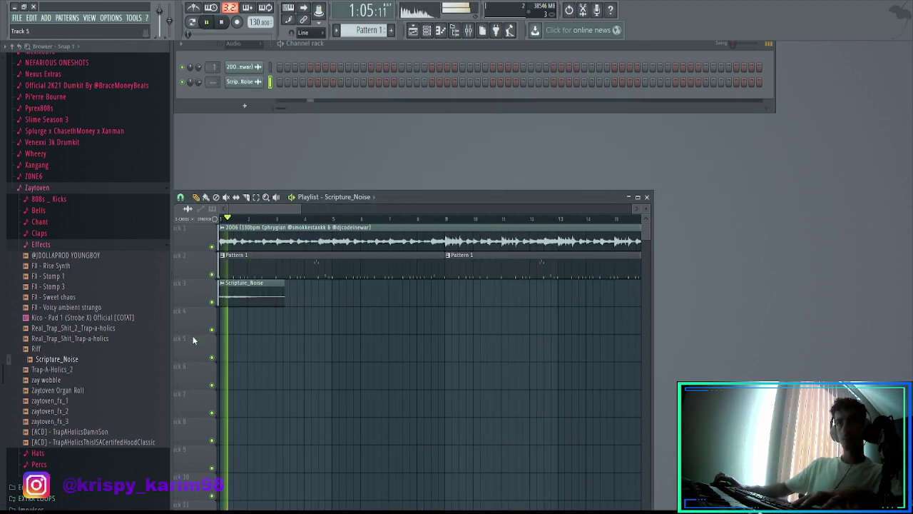
double_click(239, 303)
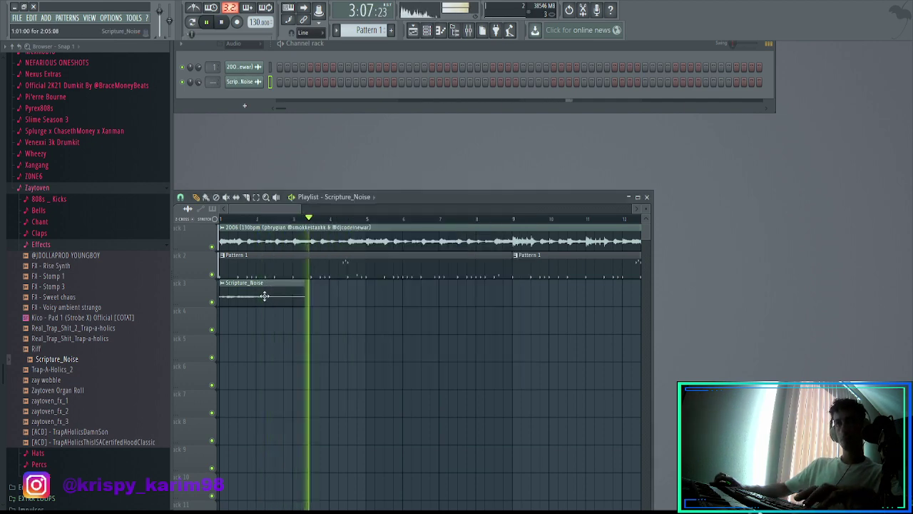
key(Escape)
- Maximize the playlist and trim the start of the second Pattern 1 clip to bar 11
scroll(385, 475, down, 3)
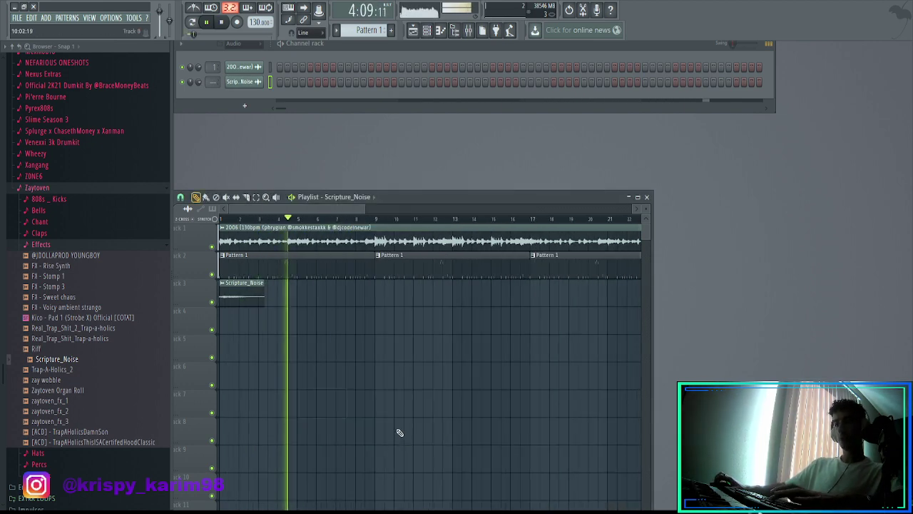
scroll(400, 432, up, 3)
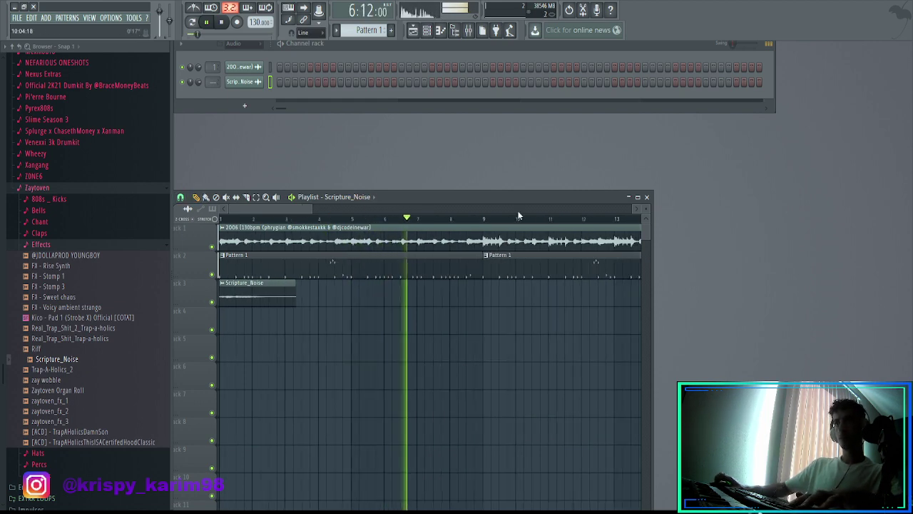
double_click(498, 198)
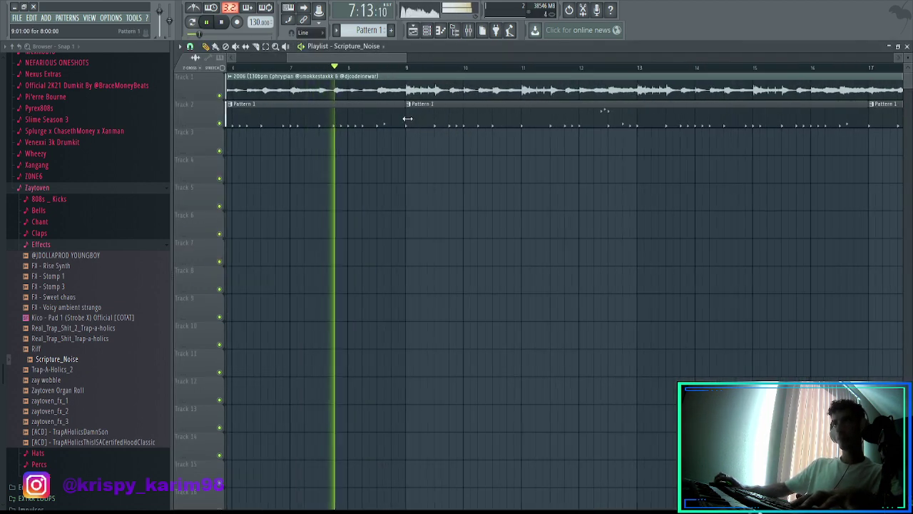
drag(407, 119, 521, 120)
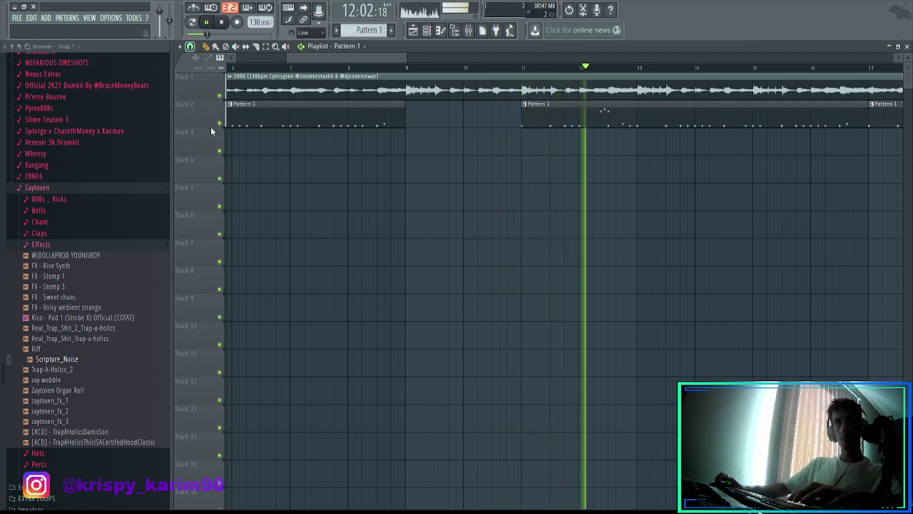
scroll(629, 235, down, 1)
scroll(629, 235, down, 6)
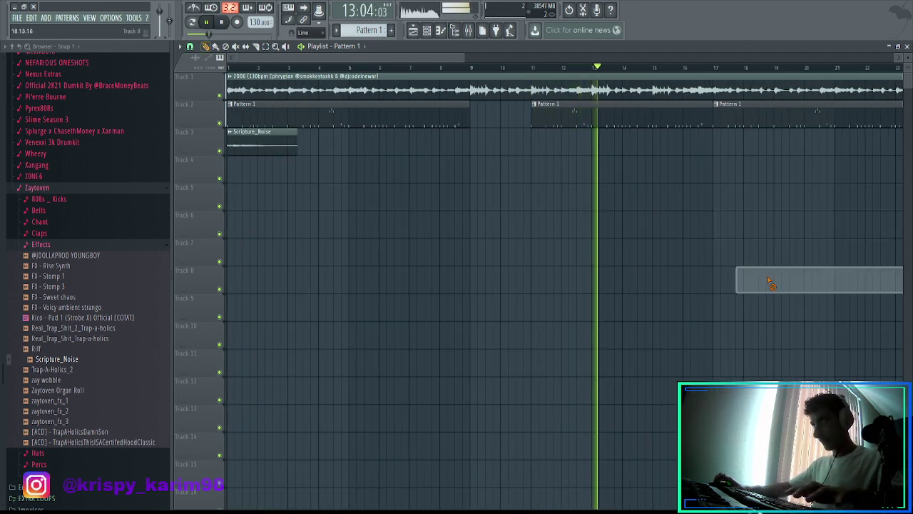
scroll(622, 355, up, 5)
click(647, 250)
right_click(649, 250)
scroll(675, 250, down, 7)
click(670, 250)
right_click(676, 250)
- Trim the end of the bar 11 Pattern 1 clip to about half a bar before bar 17
scroll(676, 250, up, 6)
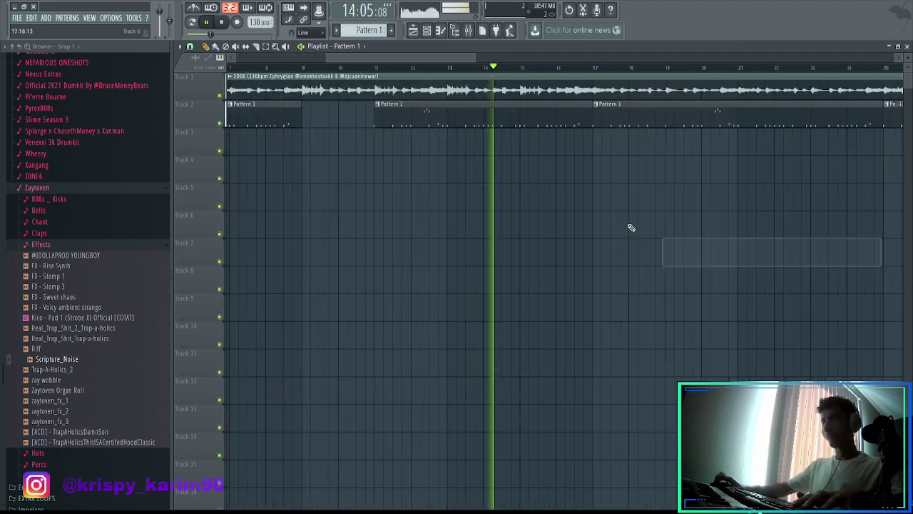
click(570, 198)
right_click(589, 187)
click(564, 189)
right_click(585, 192)
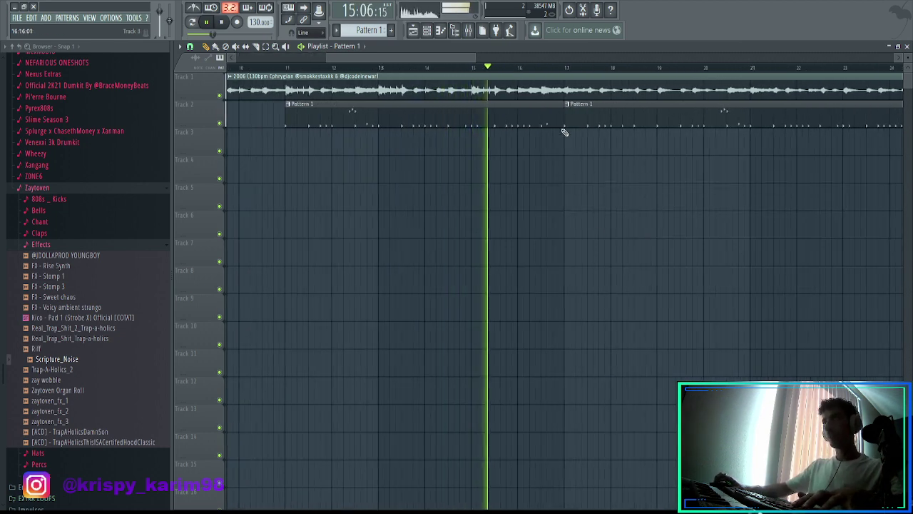
drag(561, 120, 558, 120)
scroll(580, 108, down, 3)
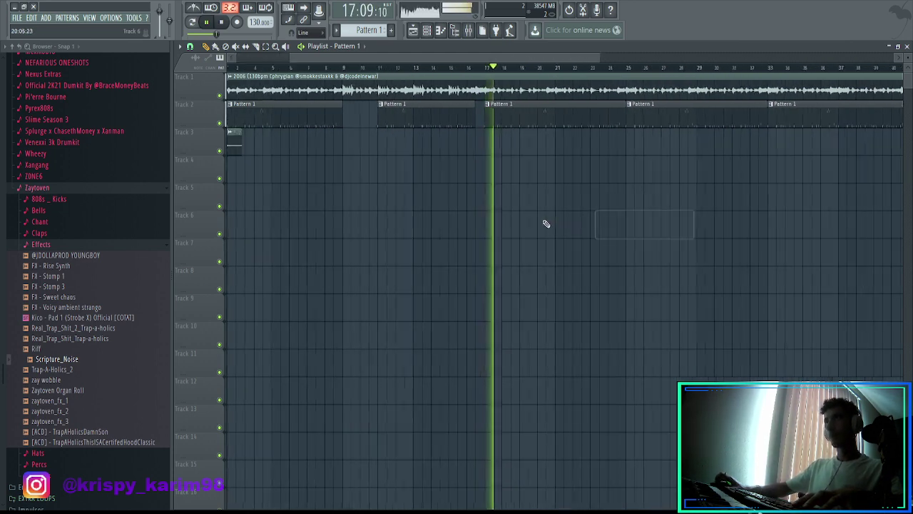
- Check the Fruity parametric EQ 2 on mixer Insert 1, then return to the playlist
key(F5)
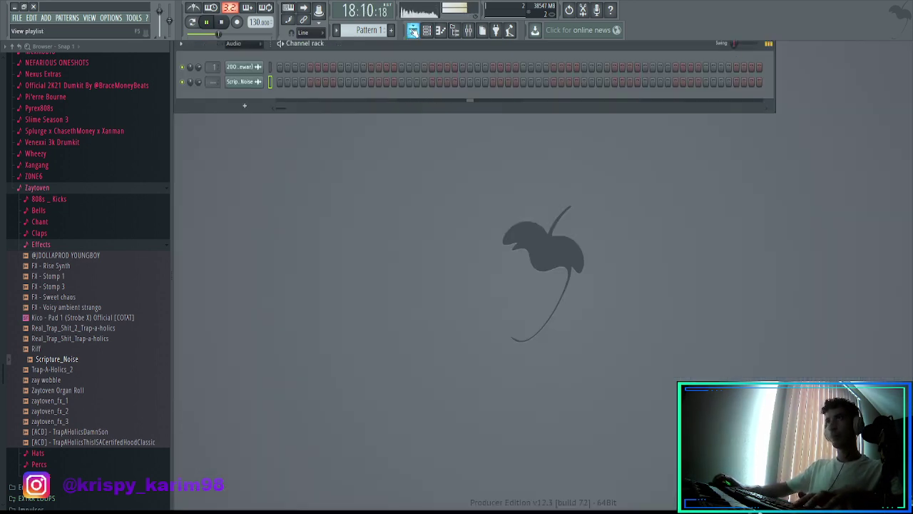
click(413, 30)
click(468, 30)
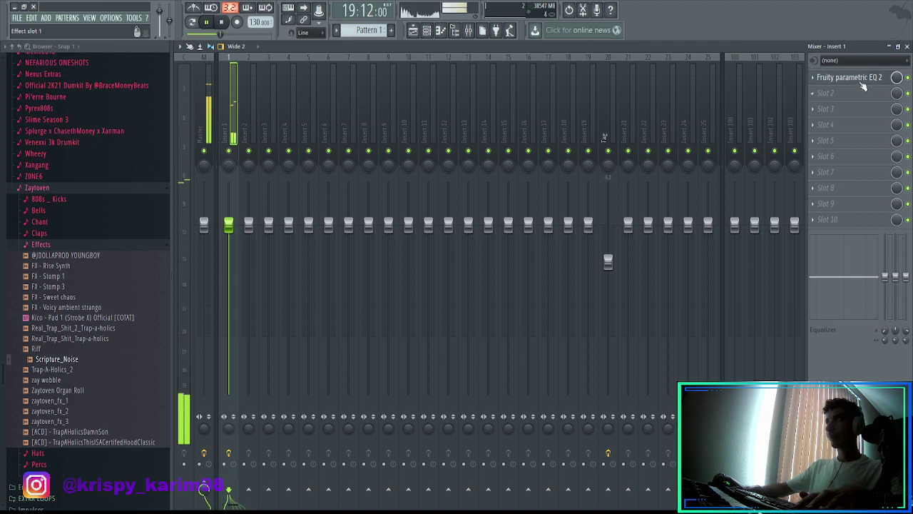
click(860, 80)
key(Escape)
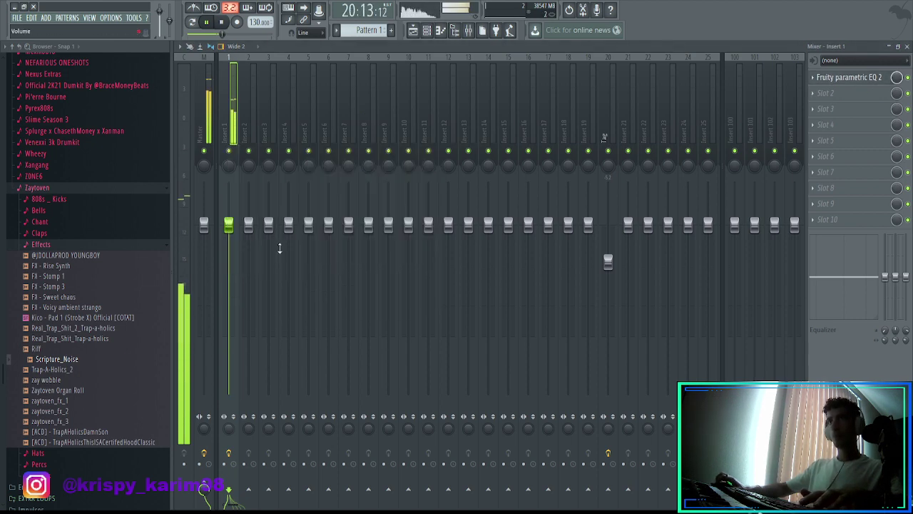
key(Escape)
- Trim the end of the bar 17 Pattern 1 clip to bar 24
drag(605, 321, 657, 364)
scroll(657, 363, down, 3)
drag(653, 265, 733, 295)
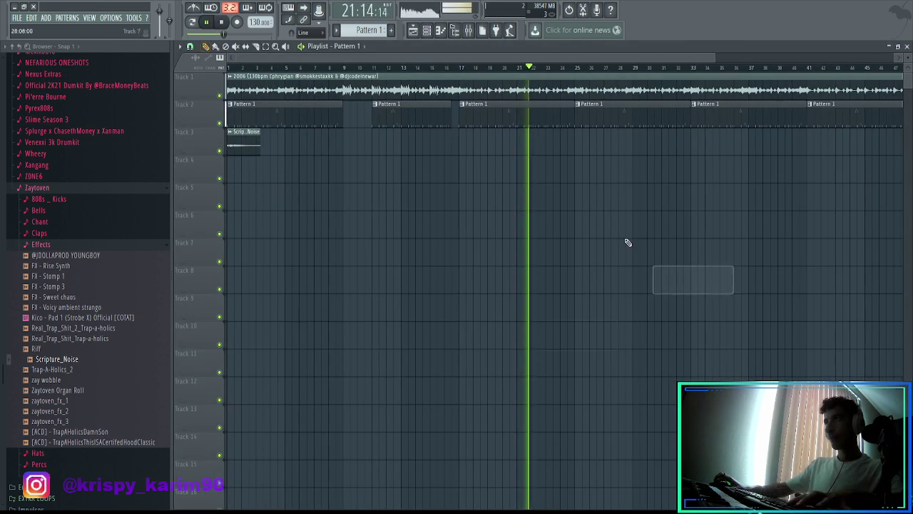
scroll(619, 236, up, 4)
drag(447, 121, 386, 119)
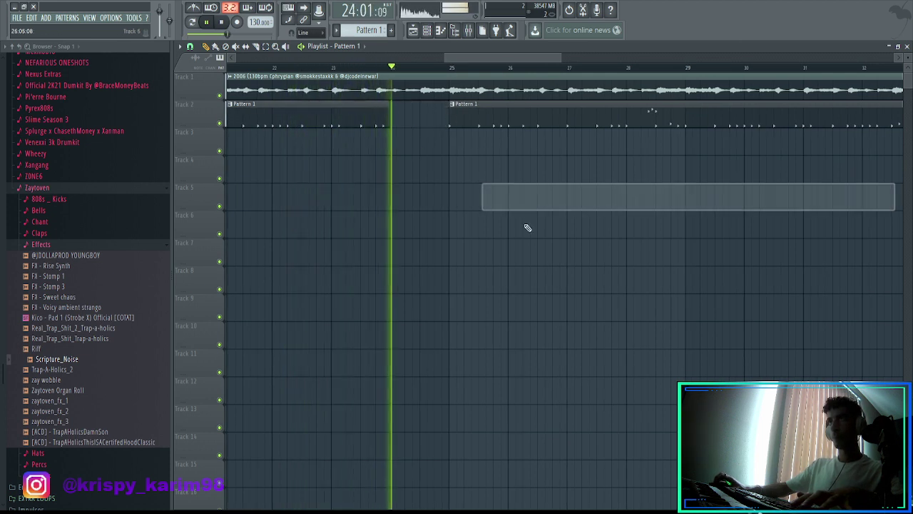
- Place two one-step Pattern 1 clips on track 2 at steps 13 and 15 of bar 24
click(451, 147)
drag(449, 158, 450, 132)
key(p)
right_click(470, 147)
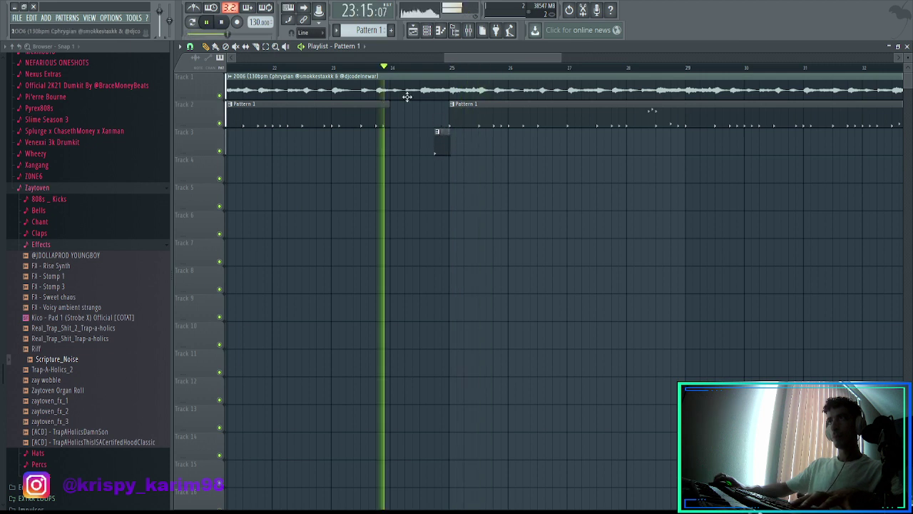
scroll(443, 144, up, 5)
drag(444, 147, 437, 147)
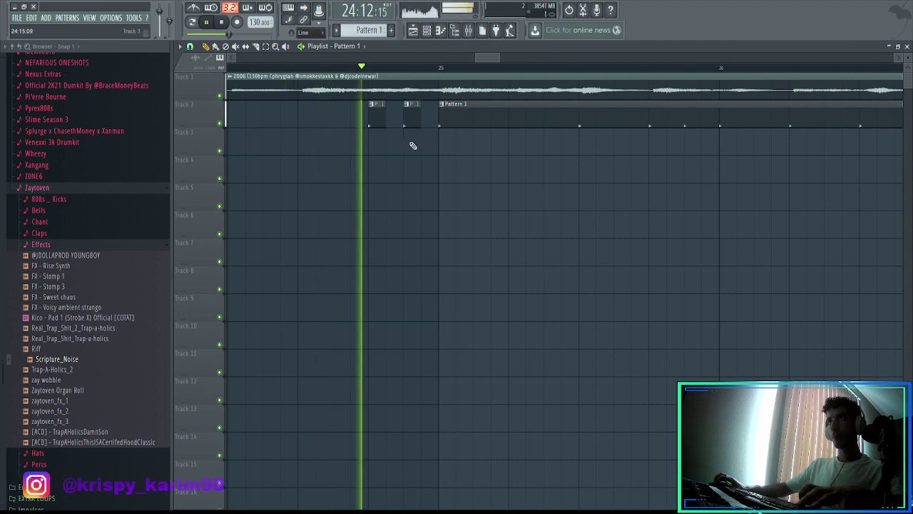
scroll(413, 147, down, 3)
click(549, 199)
right_click(548, 200)
scroll(540, 214, down, 5)
click(549, 207)
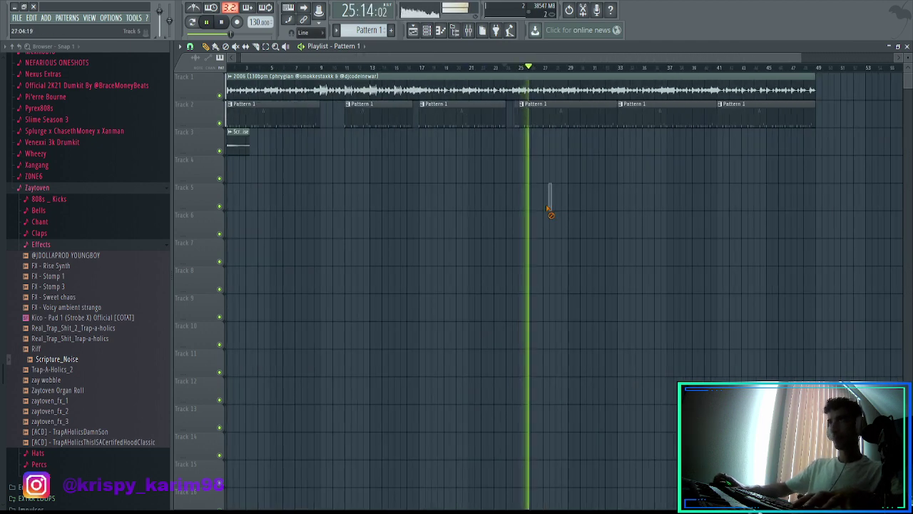
right_click(550, 207)
- Cut a half-bar gap into the bar 25 Pattern 1 clip, from the middle of bar 28 to bar 29
scroll(555, 202, up, 3)
scroll(508, 199, down, 1)
scroll(510, 182, up, 4)
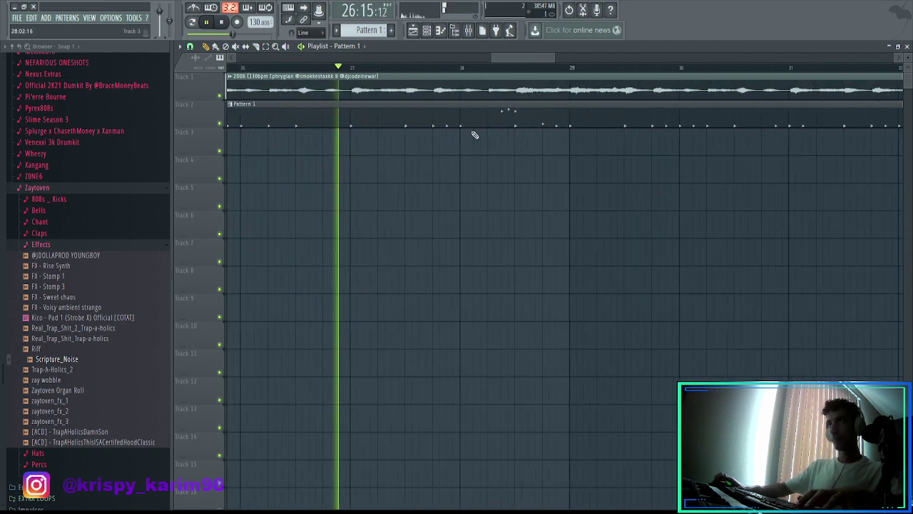
key(p)
drag(515, 110, 570, 122)
click(593, 158)
right_click(593, 158)
scroll(642, 221, down, 3)
drag(591, 266, 316, 282)
click(484, 276)
right_click(521, 268)
scroll(550, 259, down, 4)
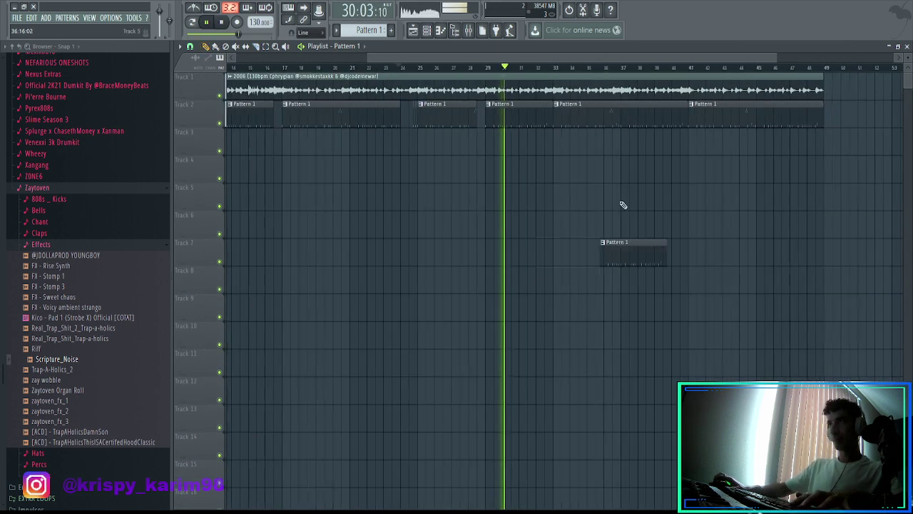
- Trim the start of the bar 33 Pattern 1 clip to about the middle of bar 34
scroll(563, 155, up, 2)
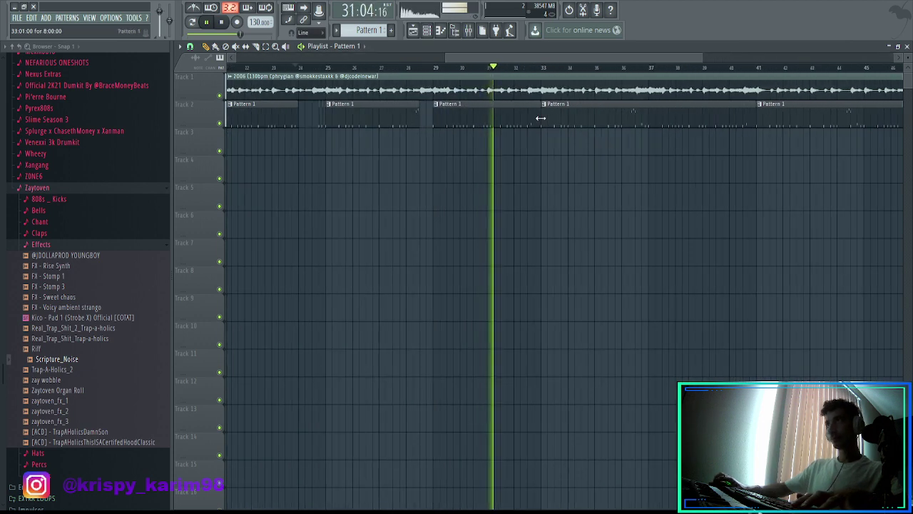
scroll(542, 118, up, 2)
drag(542, 118, 594, 132)
click(605, 195)
right_click(629, 191)
drag(622, 207, 559, 217)
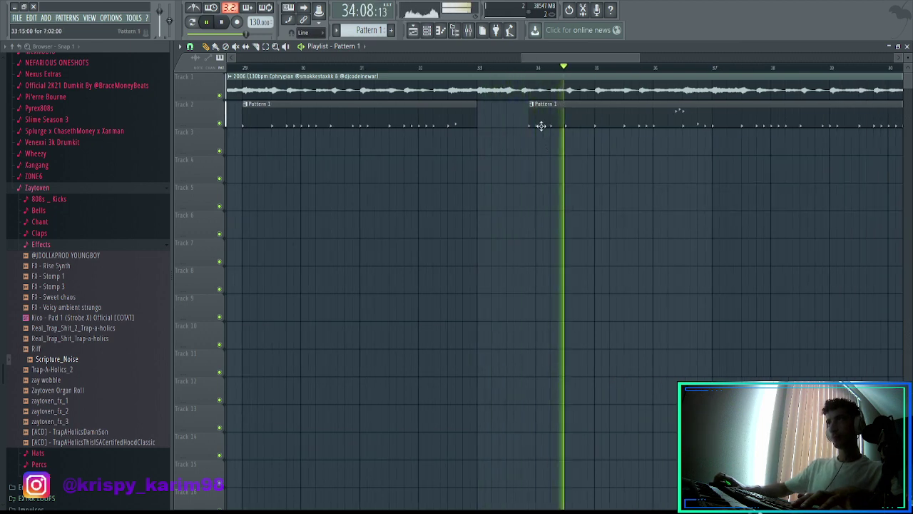
drag(532, 119, 563, 125)
scroll(626, 184, down, 3)
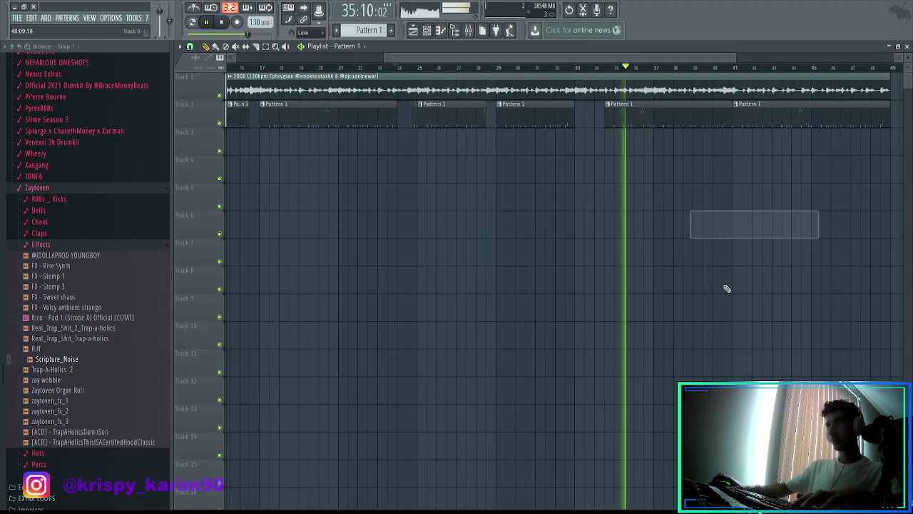
scroll(727, 288, down, 2)
drag(727, 289, 749, 293)
click(756, 291)
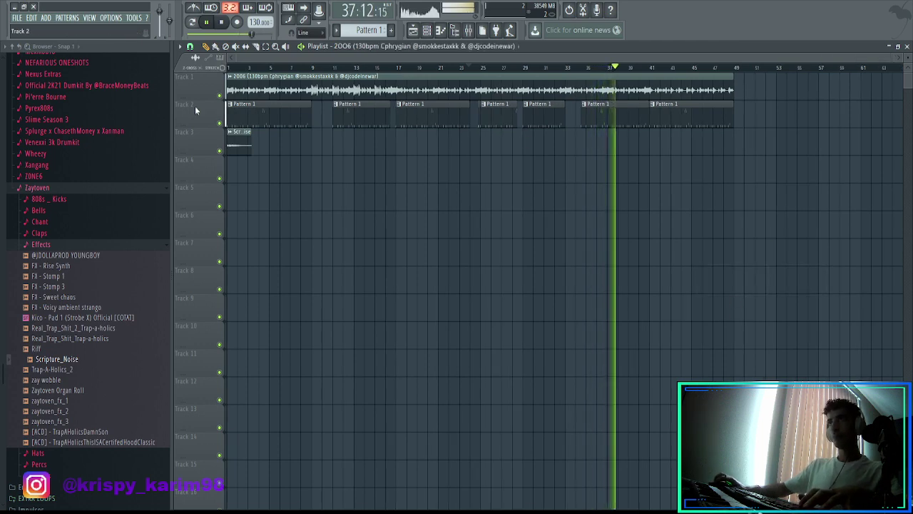
- Place another 2OO6 melody clip on track 4, starting at about bar 33
scroll(642, 159, up, 4)
scroll(450, 247, down, 3)
click(363, 170)
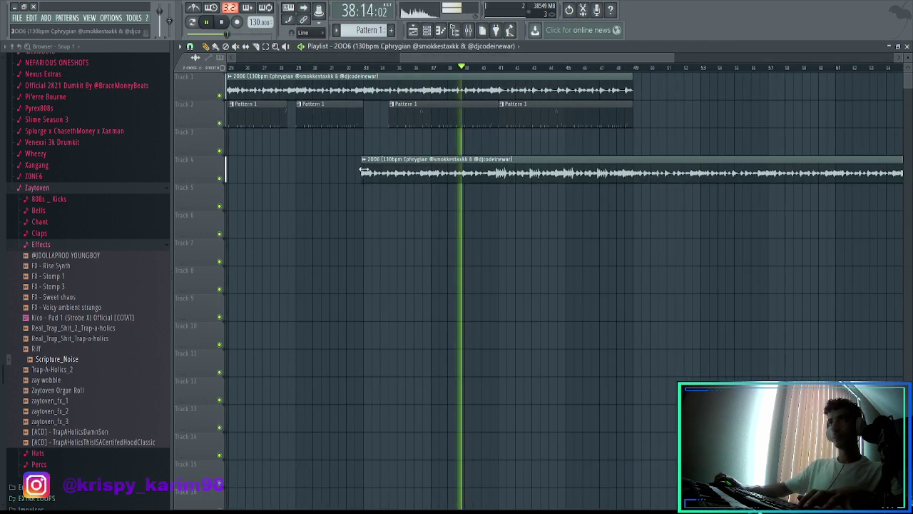
drag(409, 178, 382, 181)
key(space)
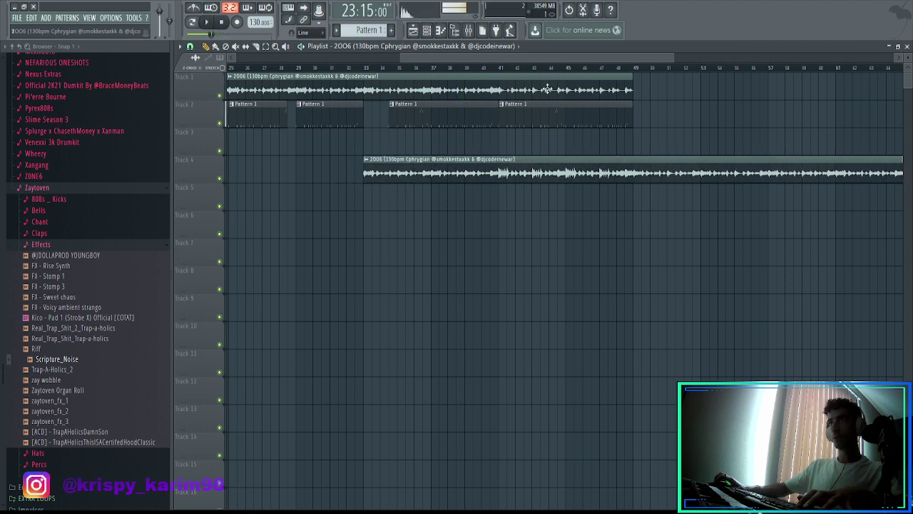
- Try trimming the track 1 and track 4 melody clips to meet at bar 41, and undo the trims
key(space)
scroll(488, 82, up, 3)
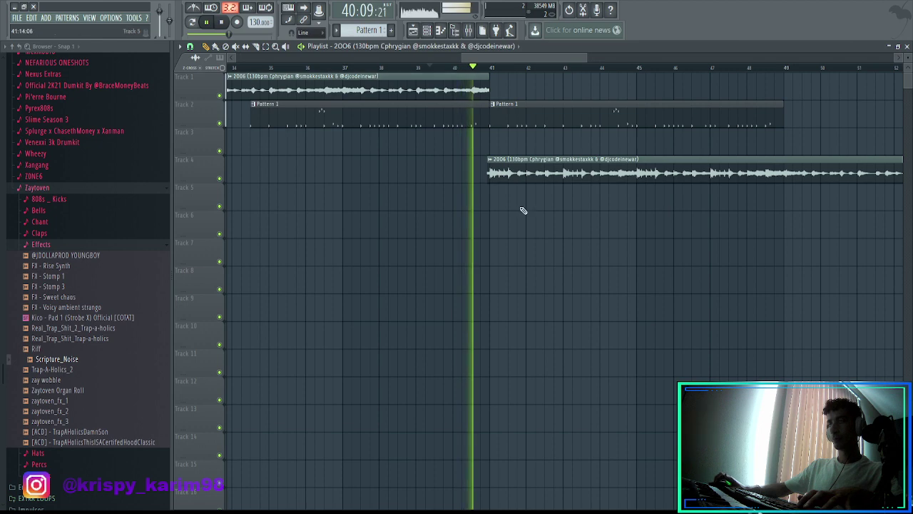
drag(497, 179, 500, 179)
key(ctrl+z)
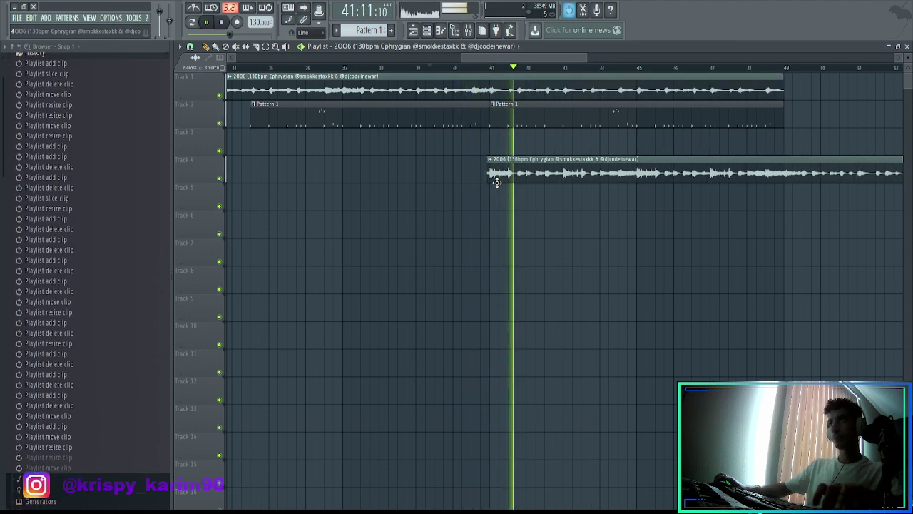
key(ctrl+z)
key(ctrl+alt+z)
key(ctrl+alt+z)
key(ctrl+alt+z)
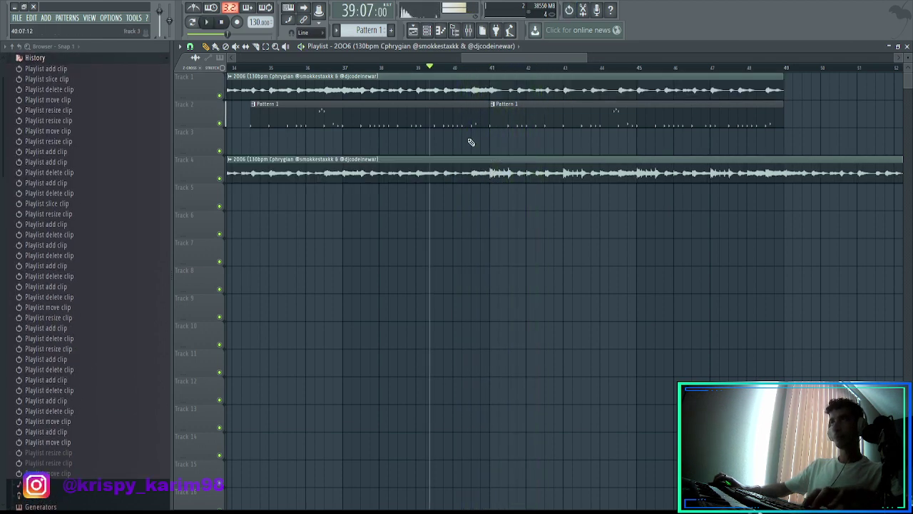
- Slice the track 4 melody clip at bar 41 and delete the part before it
scroll(456, 146, down, 4)
key(space)
scroll(357, 171, up, 2)
scroll(471, 180, up, 8)
key(c)
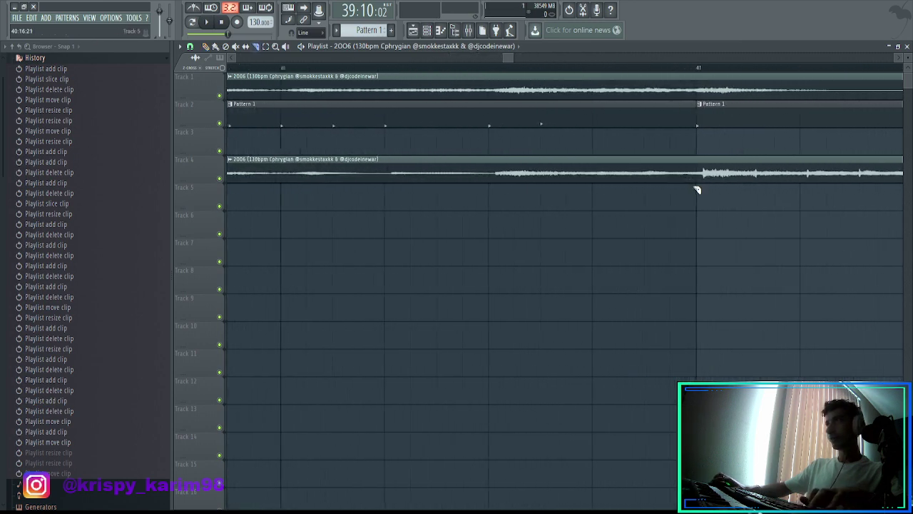
drag(697, 189, 699, 155)
key(p)
right_click(690, 170)
scroll(710, 179, up, 4)
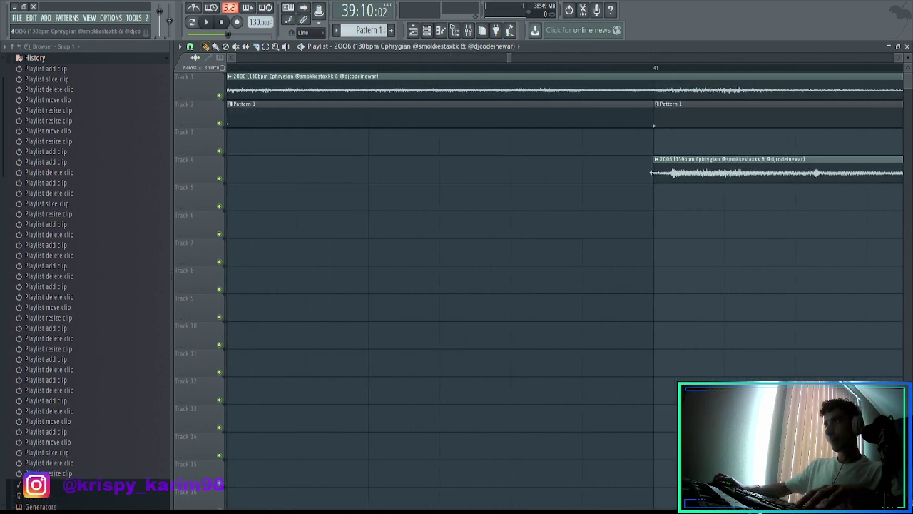
- Slice the track 1 melody clip at bar 41, delete the part after it, and play across the cut
key(space)
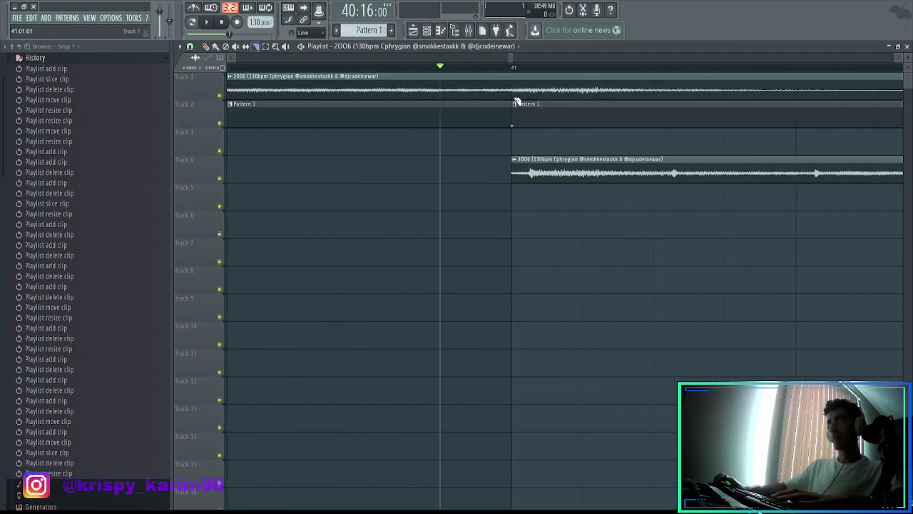
key(p)
right_click(529, 89)
mouse_move(514, 102)
mouse_down()
mouse_move(515, 77)
mouse_move(511, 88)
mouse_up()
key(space)
key(space)
key(space)
scroll(511, 129, down, 4)
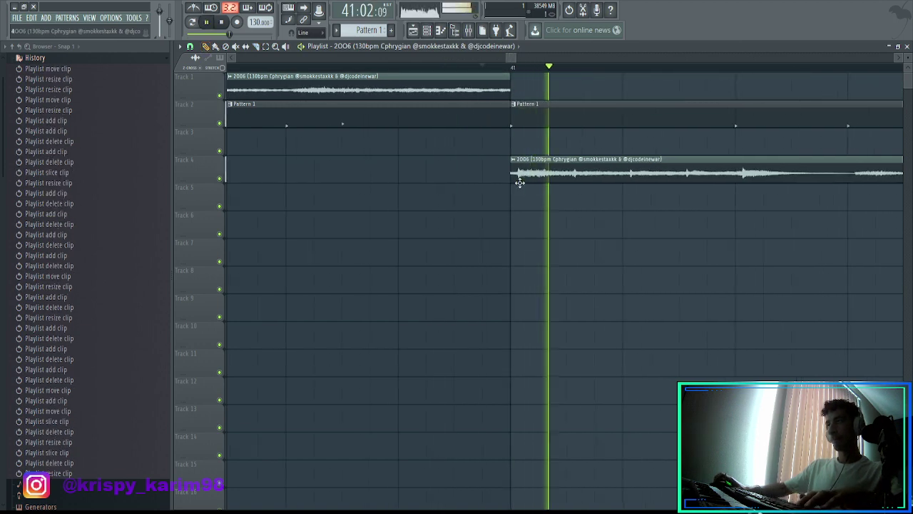
- Trim the end of the track 4 melody clip to bar 49
scroll(557, 232, down, 4)
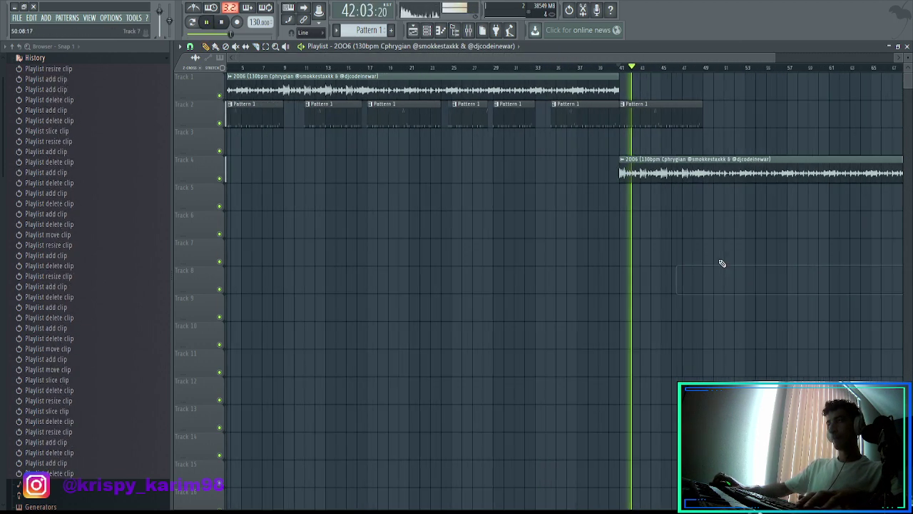
scroll(722, 263, down, 3)
drag(790, 170, 584, 239)
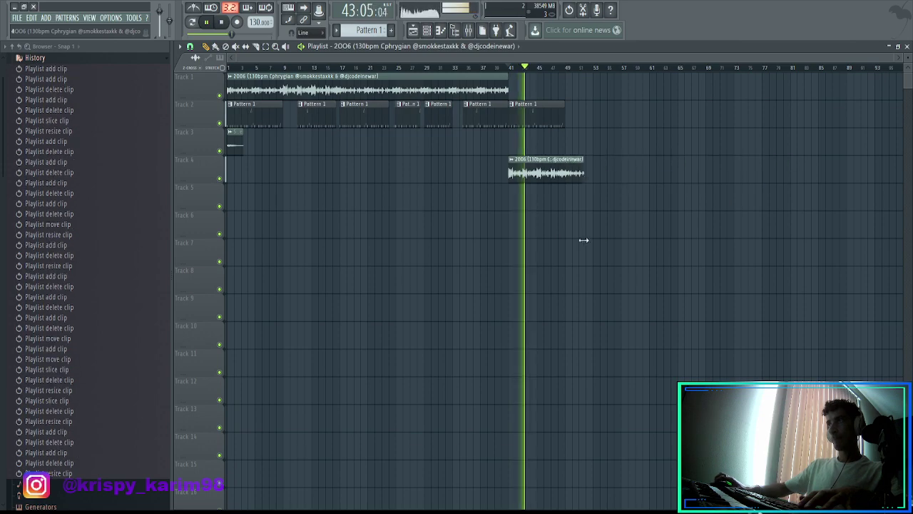
scroll(564, 240, up, 8)
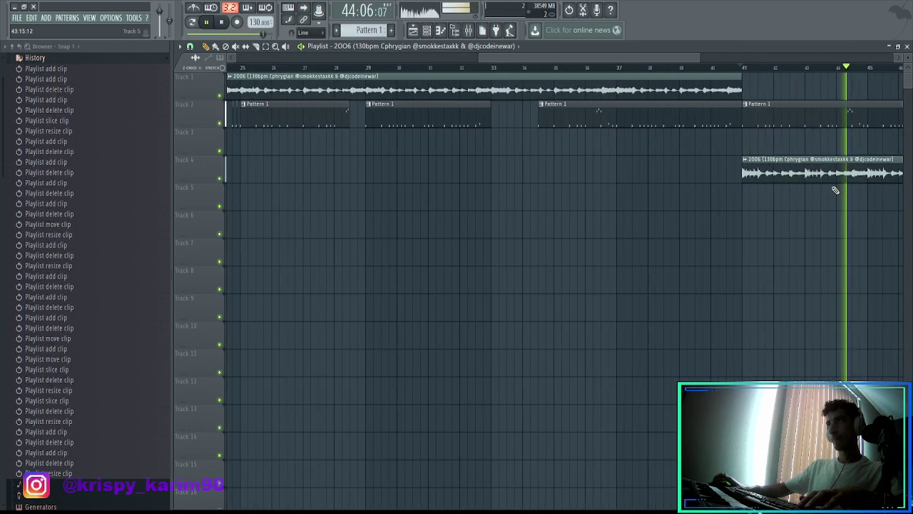
scroll(570, 235, down, 5)
scroll(600, 279, down, 2)
click(663, 307)
right_click(681, 313)
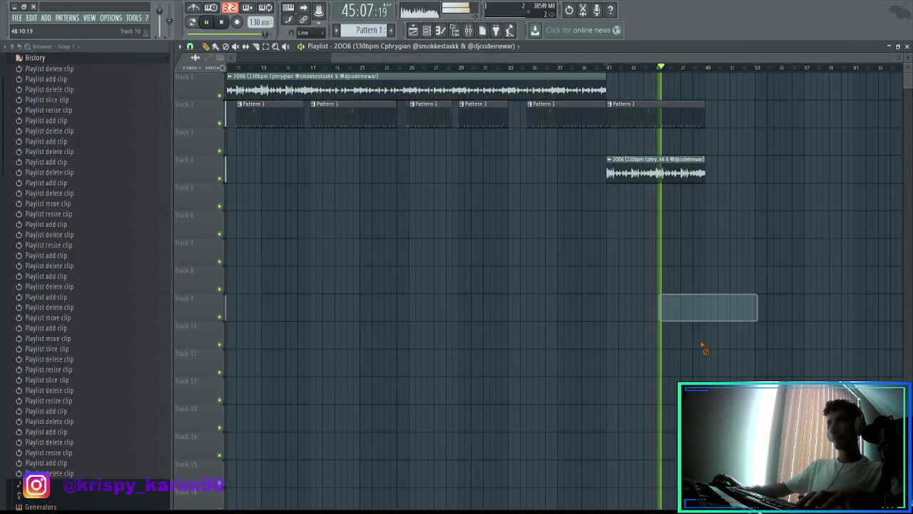
- Move the bar 41 melody clip from track 4 up to track 1
drag(665, 165, 587, 136)
key(shift+Up)
key(shift+Up)
key(shift+Up)
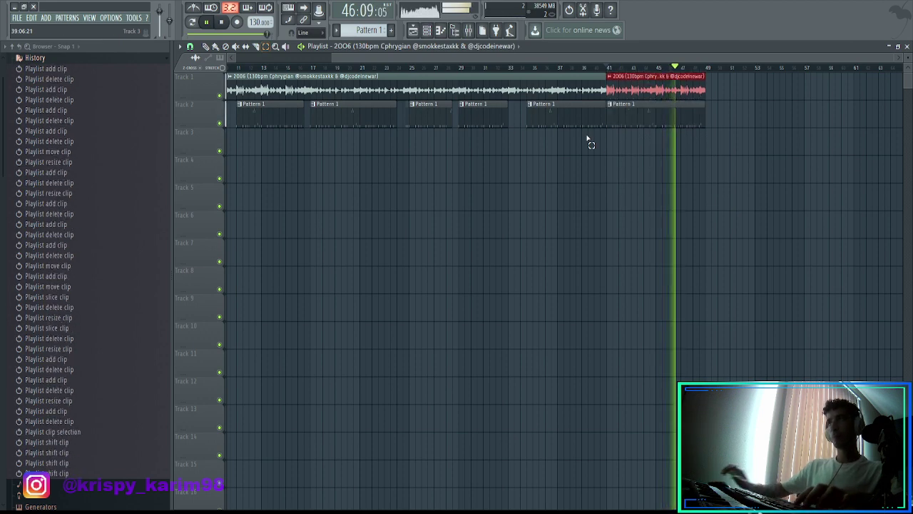
- Copy the first melody clip onto track 3 from bar 1 and extend its end to about the middle of bar 43
click(404, 90)
drag(418, 146, 230, 148)
scroll(544, 197, down, 1)
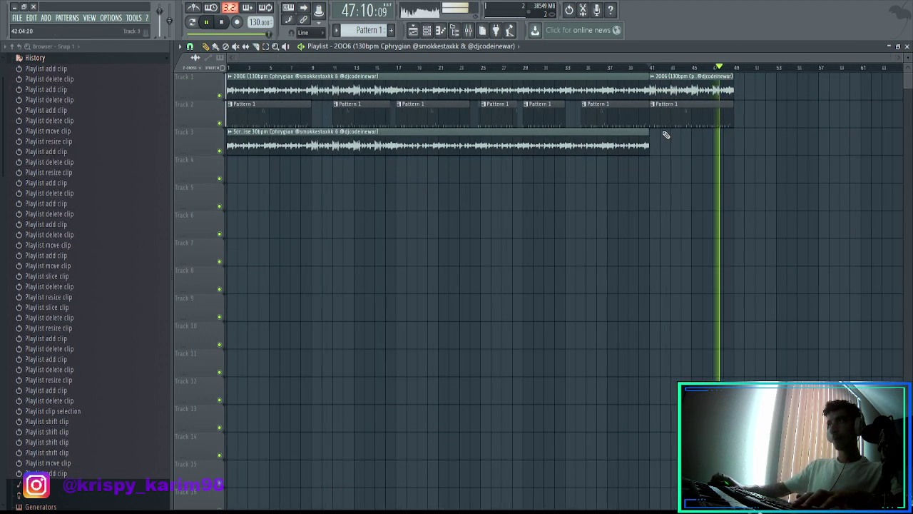
click(650, 141)
drag(708, 167, 662, 159)
scroll(610, 154, up, 3)
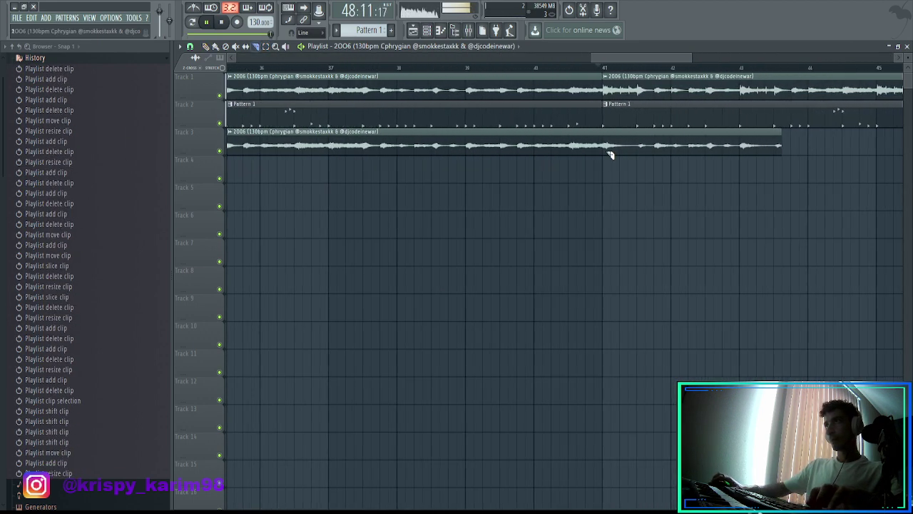
- Slice the track 3 melody clip at bar 41, delete the part before it, and play back the remainder
drag(604, 134, 606, 140)
key(p)
right_click(597, 146)
key(space)
key(space)
scroll(631, 154, down, 3)
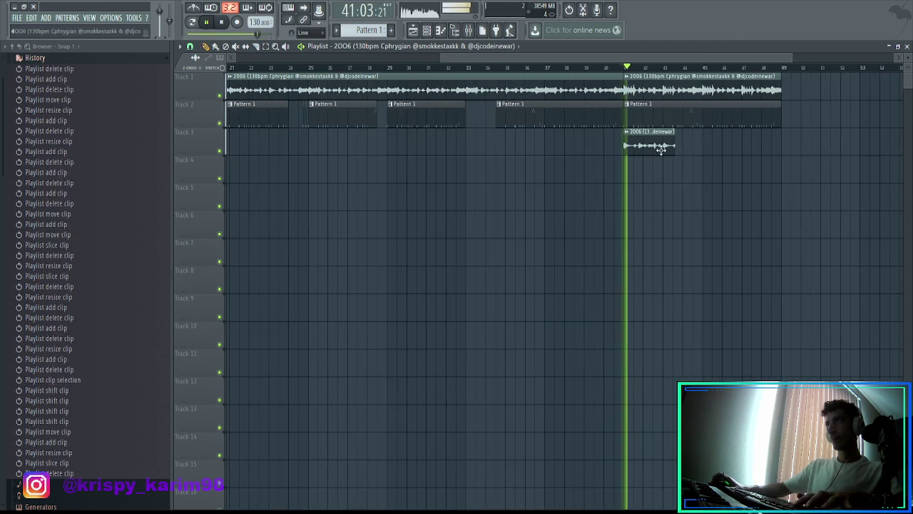
- Move the short melody clip on track 3 so it starts at bar 49, right after the track 1 melody
drag(659, 148, 682, 147)
key(space)
drag(796, 145, 648, 144)
scroll(647, 144, up, 10)
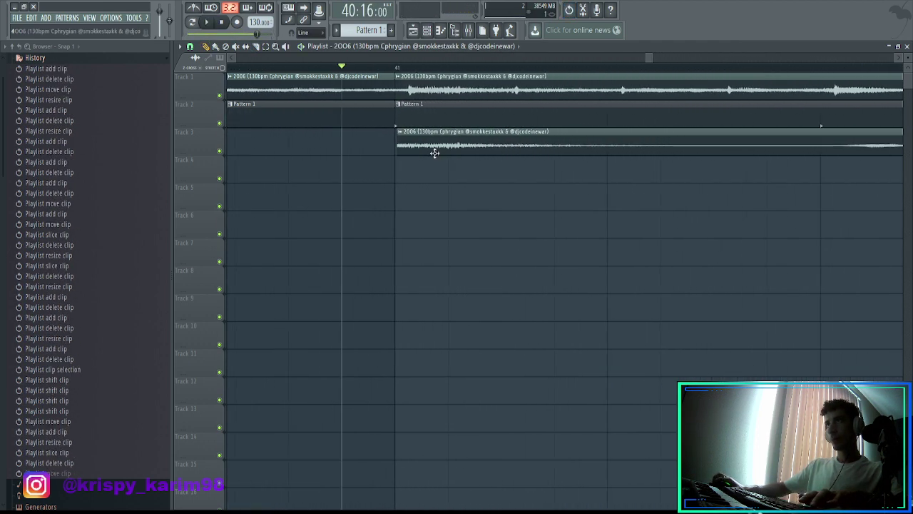
scroll(489, 187, down, 10)
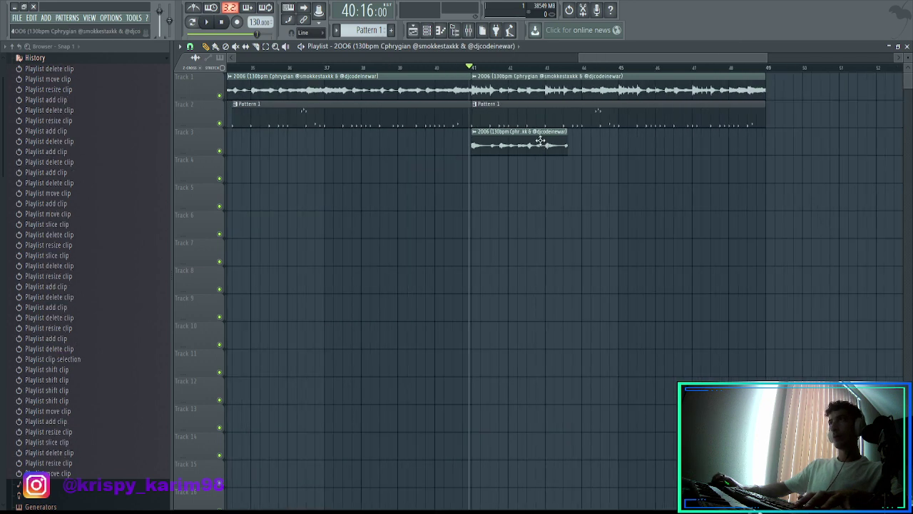
drag(520, 145, 793, 143)
scroll(785, 145, up, 3)
drag(717, 145, 757, 145)
key(space)
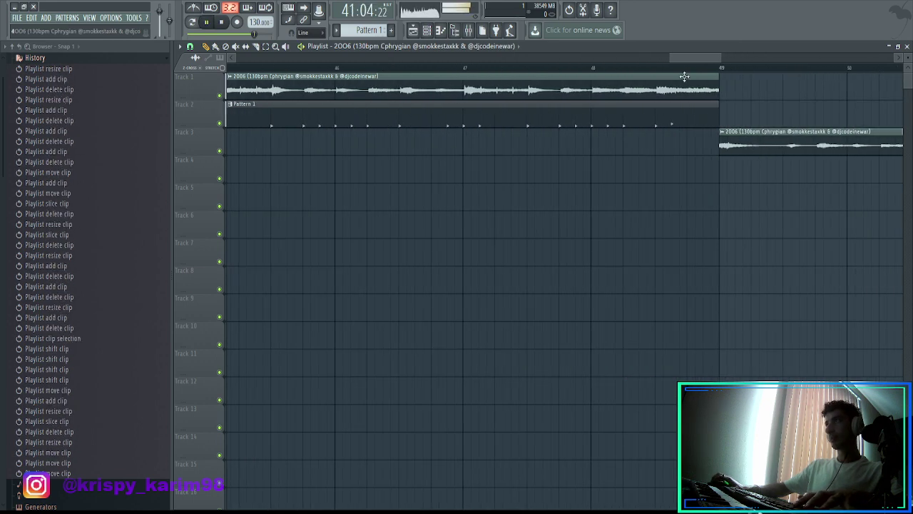
- Extend the end of the bar 49 melody clip on track 3 to bar 57
scroll(552, 286, down, 3)
drag(628, 146, 700, 152)
click(700, 225)
right_click(718, 228)
scroll(706, 226, down, 3)
click(712, 224)
right_click(717, 221)
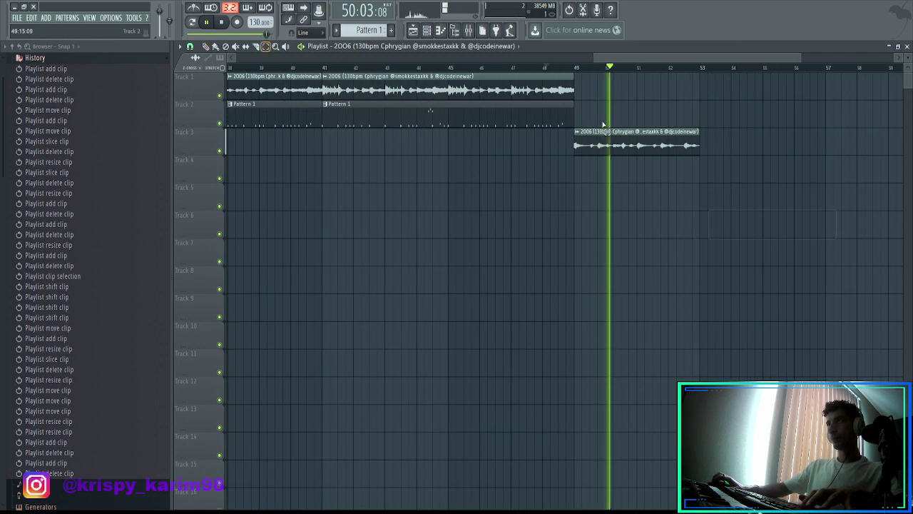
drag(603, 125, 388, 101)
drag(706, 149, 825, 171)
click(822, 190)
right_click(823, 191)
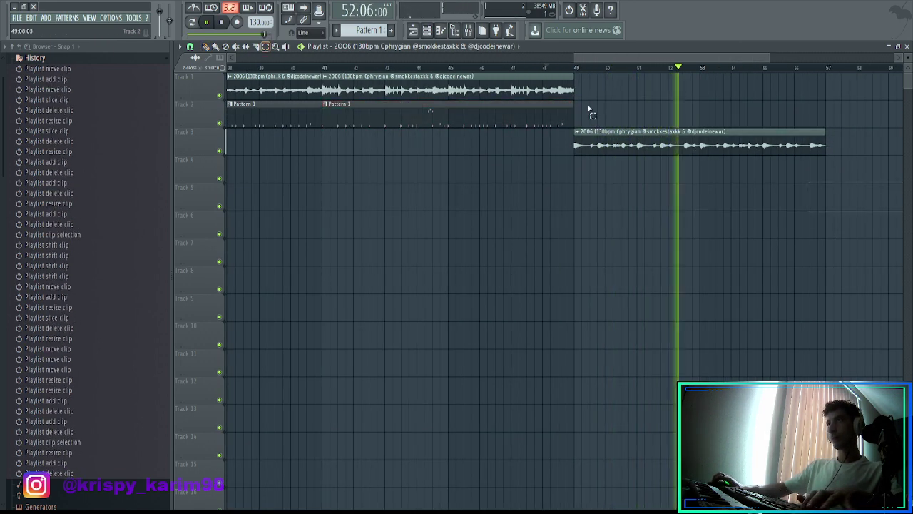
- Duplicate the bar 41 Pattern 1 clip to bar 49 and trim the copy's start to bar 53
drag(588, 108, 510, 128)
key(ctrl+b)
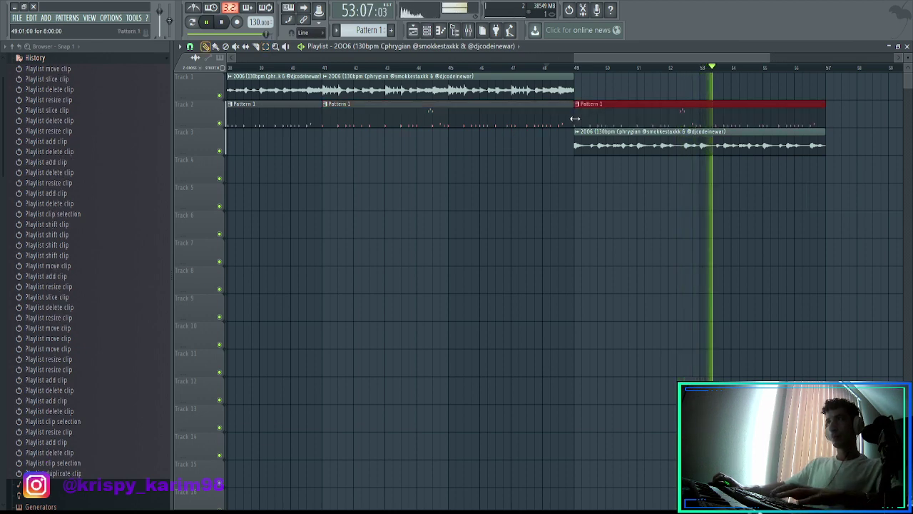
drag(575, 119, 657, 132)
scroll(785, 229, down, 4)
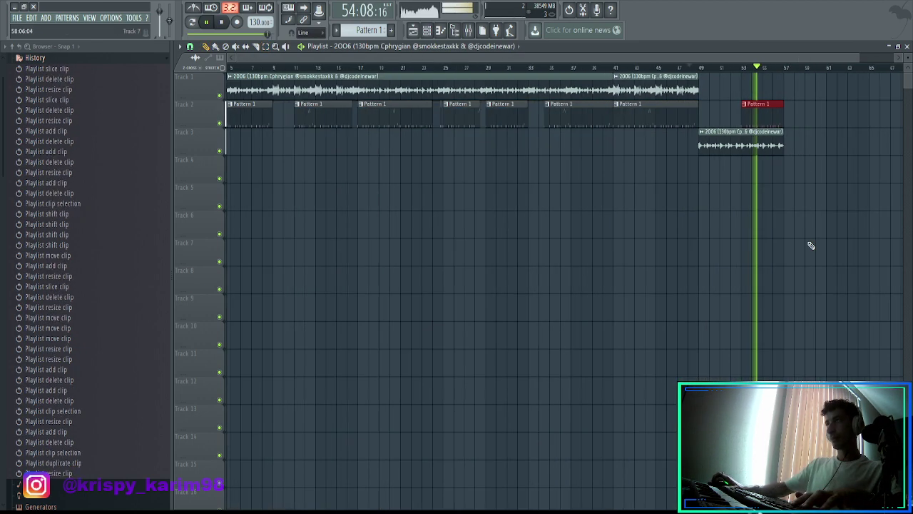
click(853, 249)
right_click(854, 251)
scroll(833, 211, down, 1)
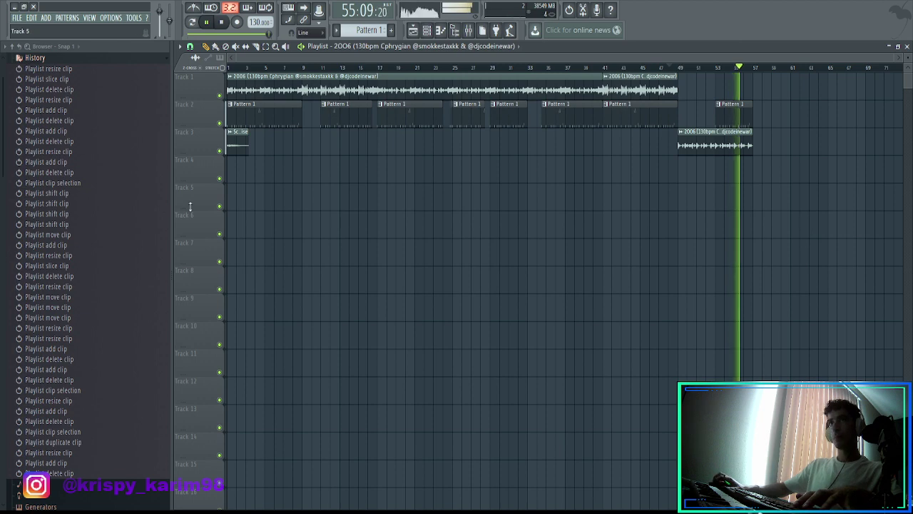
- Add the Nice2MeetUKarim_Use_Low_Chopped#2 sample from the Tags folder to the start of track 4 and view its channel settings
click(50, 56)
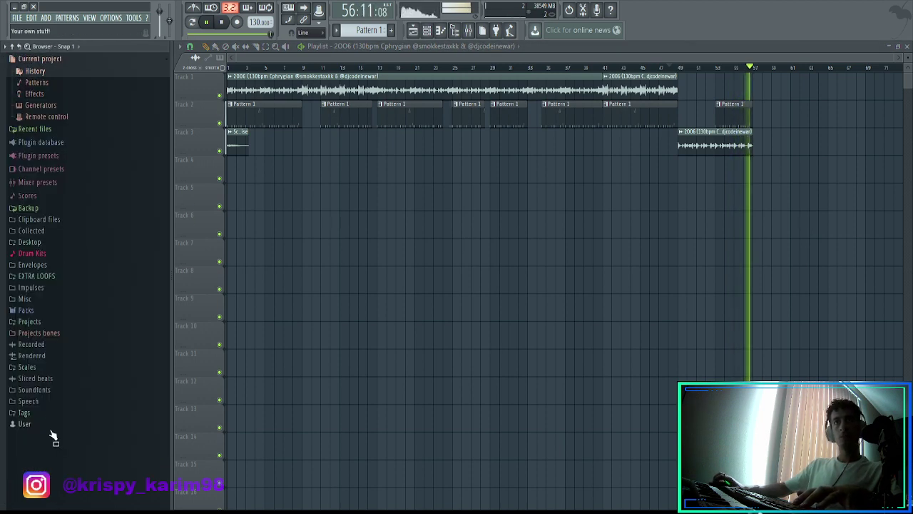
click(21, 413)
scroll(50, 411, down, 9)
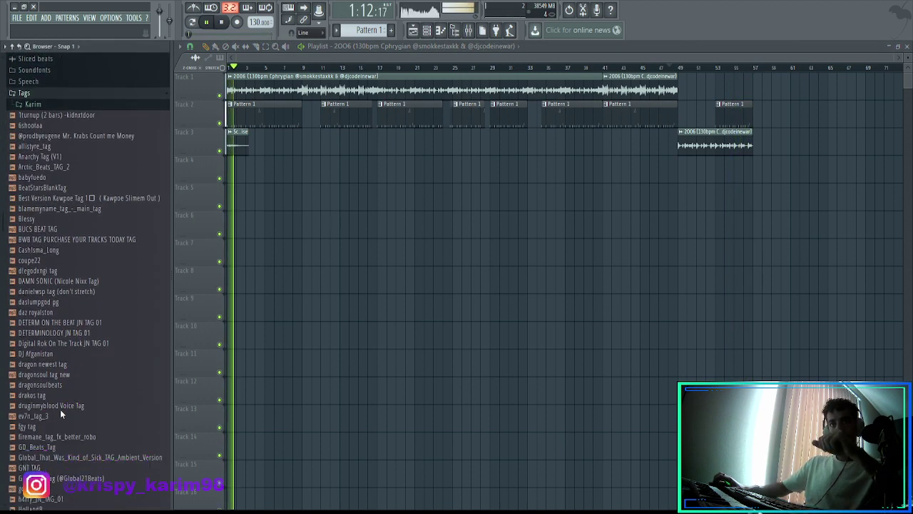
scroll(60, 410, down, 2)
scroll(36, 143, up, 4)
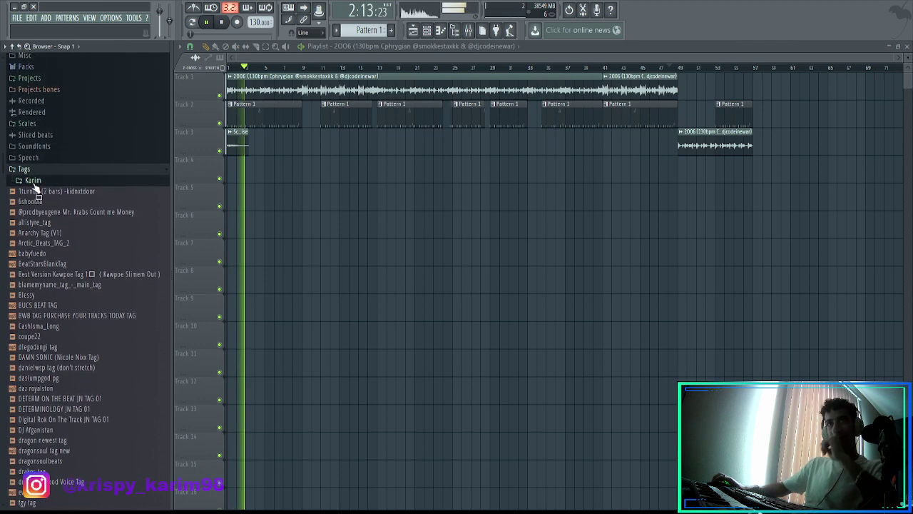
click(32, 180)
drag(112, 266, 235, 170)
double_click(261, 172)
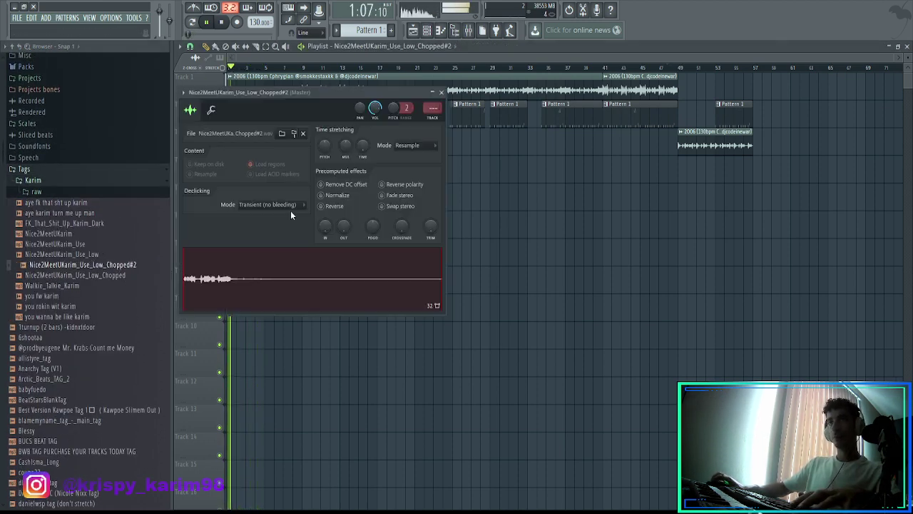
click(440, 92)
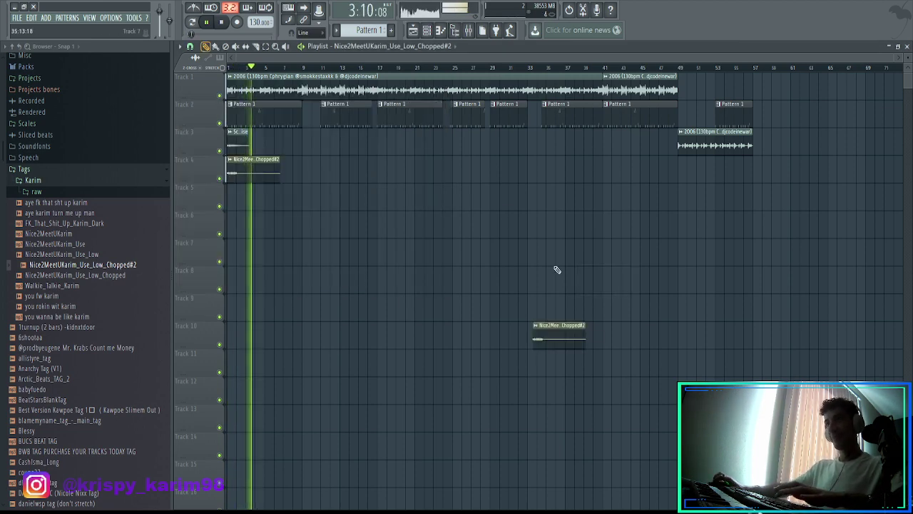
- Add the smokkestaxkk sample from the Tags folder to the start of track 5
scroll(82, 328, down, 20)
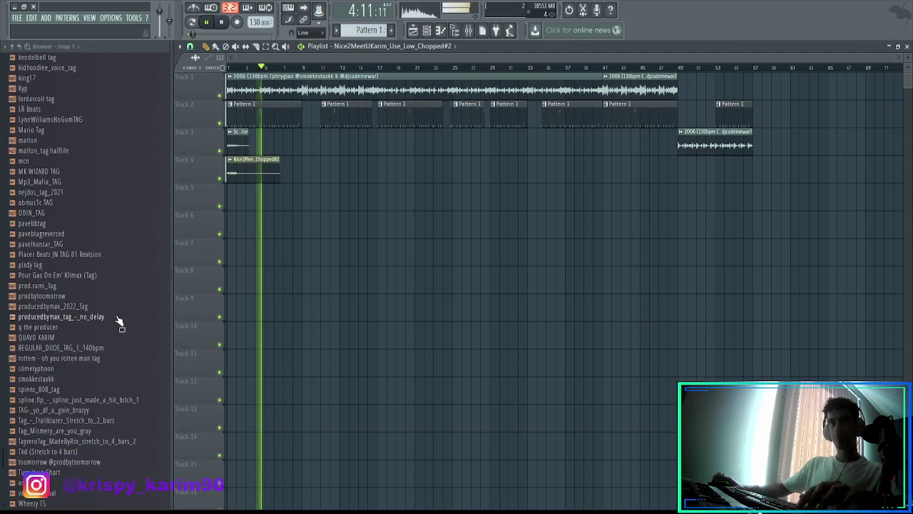
drag(345, 204, 222, 210)
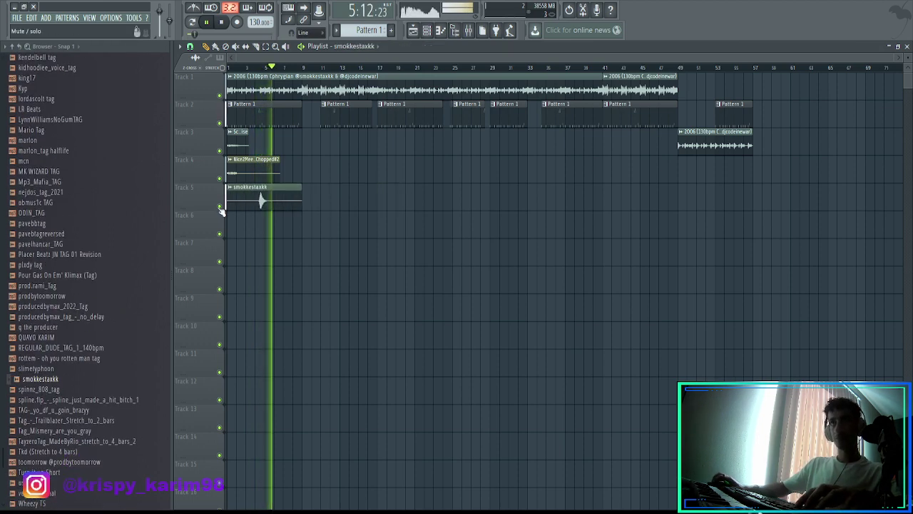
double_click(262, 201)
key(Escape)
- Trim the silent start of the smokkestaxkk clip on track 5 to 4:07:00 and route its channel to mixer insert 19
scroll(285, 96, up, 3)
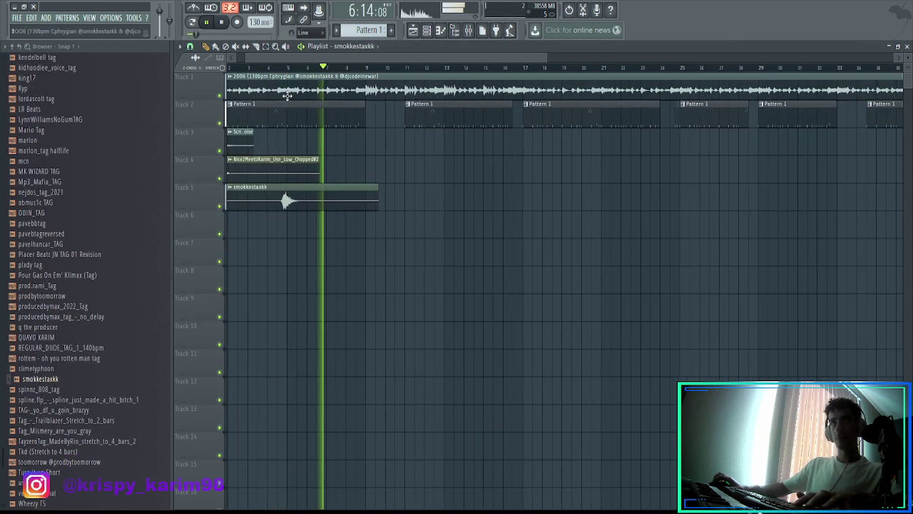
click(269, 67)
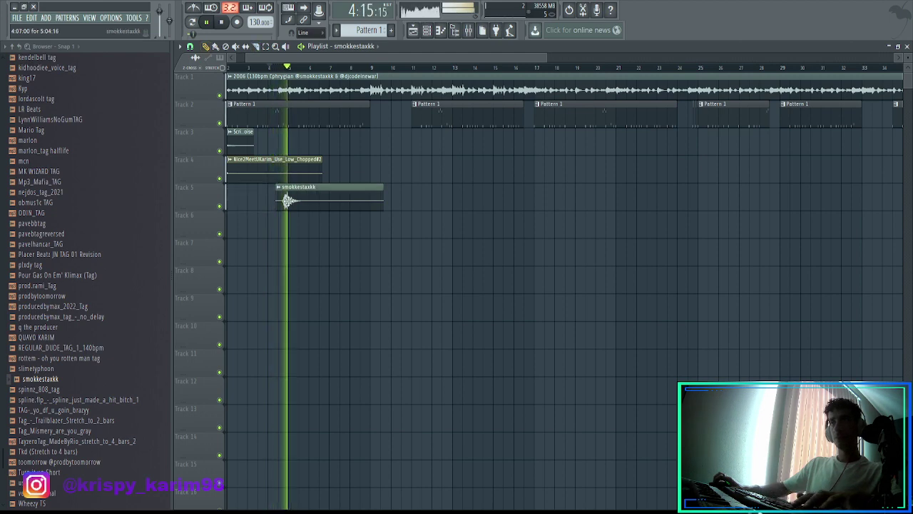
double_click(284, 201)
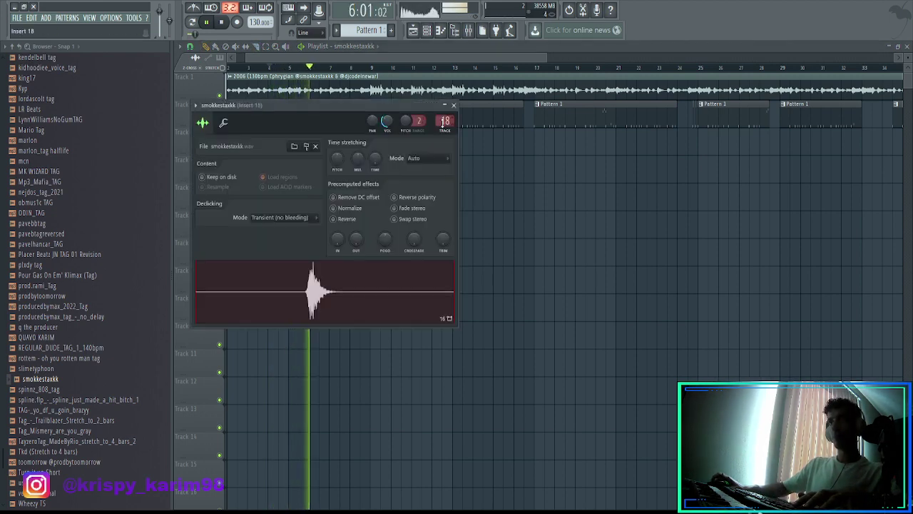
key(Escape)
scroll(485, 286, down, 3)
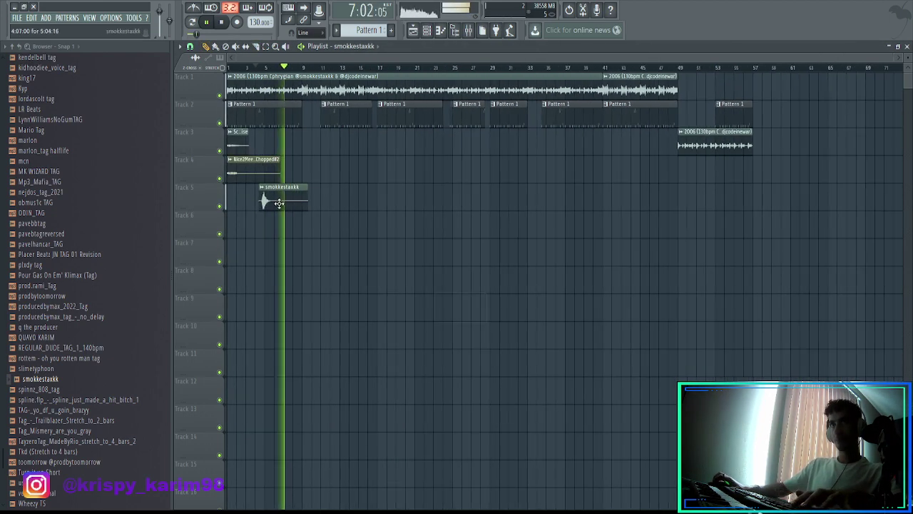
double_click(277, 206)
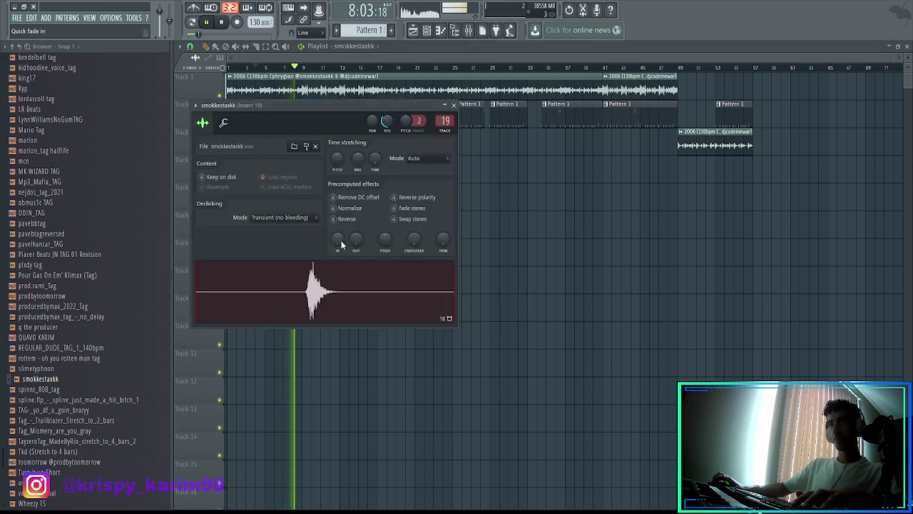
key(Escape)
scroll(330, 228, up, 4)
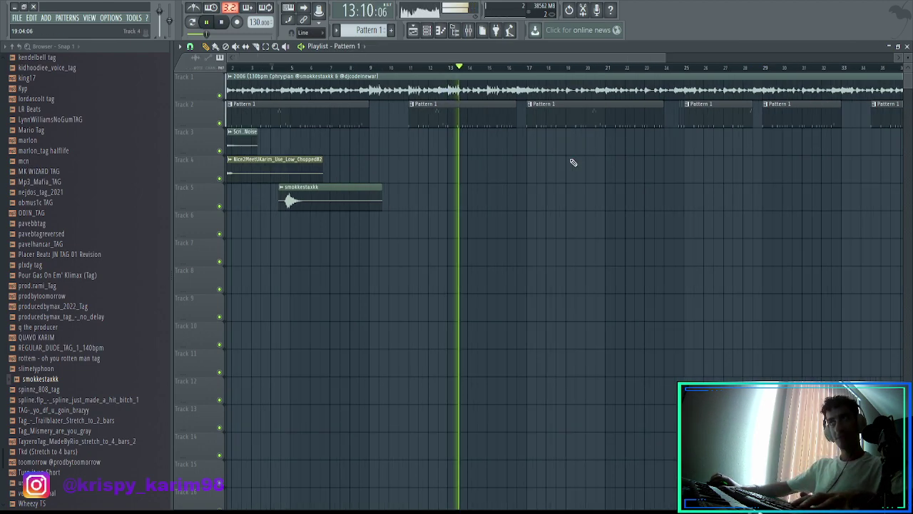
scroll(573, 161, down, 5)
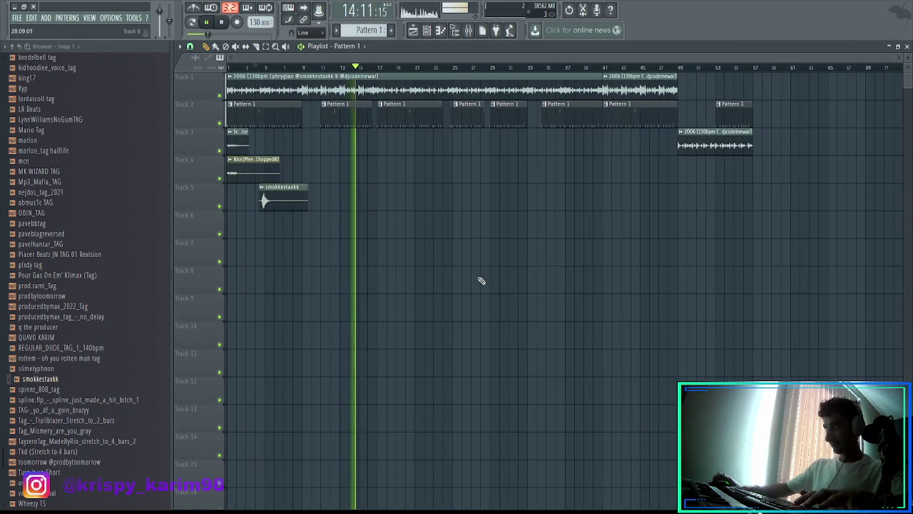
scroll(417, 245, up, 3)
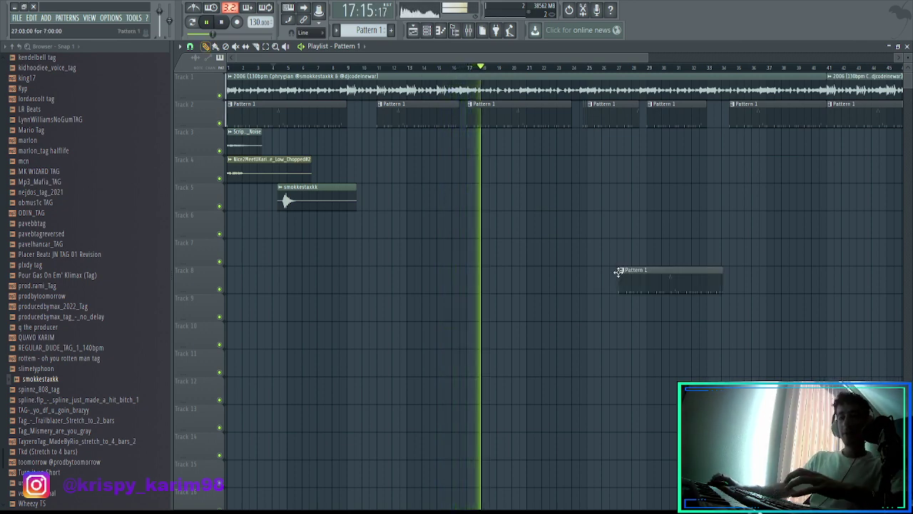
scroll(632, 307, down, 3)
scroll(502, 307, down, 2)
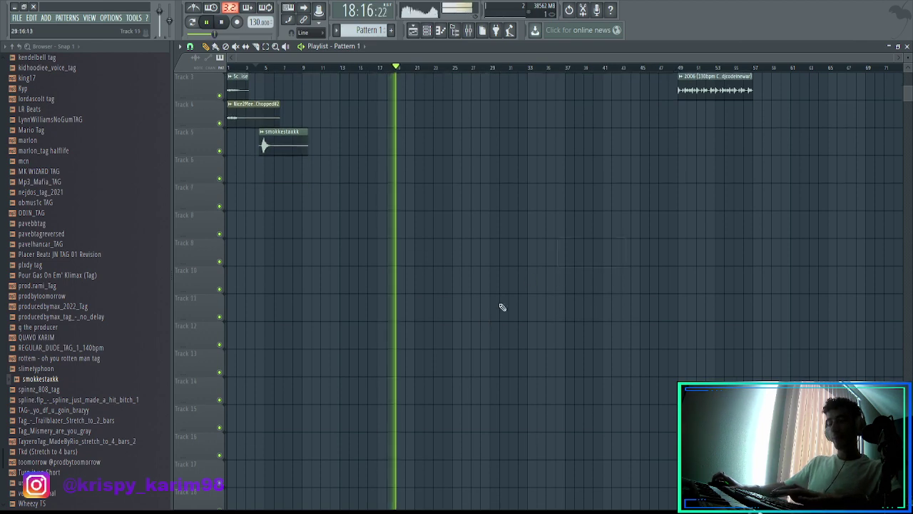
scroll(514, 350, up, 2)
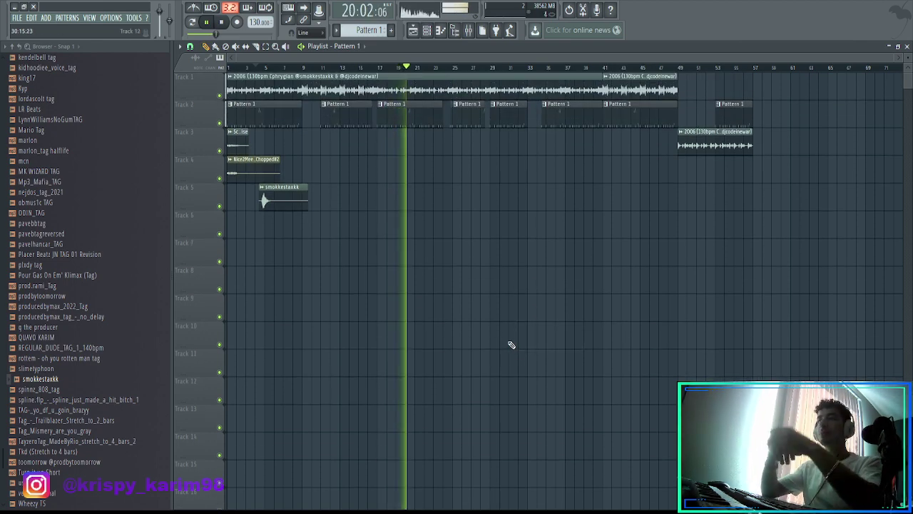